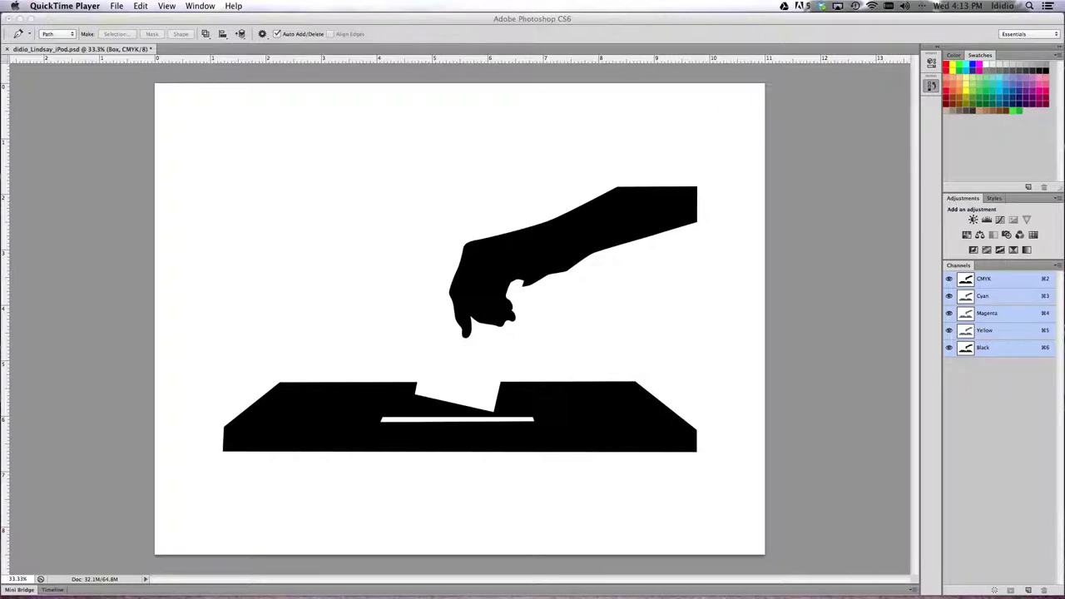
- Bring the ballot-box artwork forward in Photoshop, close the Paths panel and select the Background layer
click(204, 7)
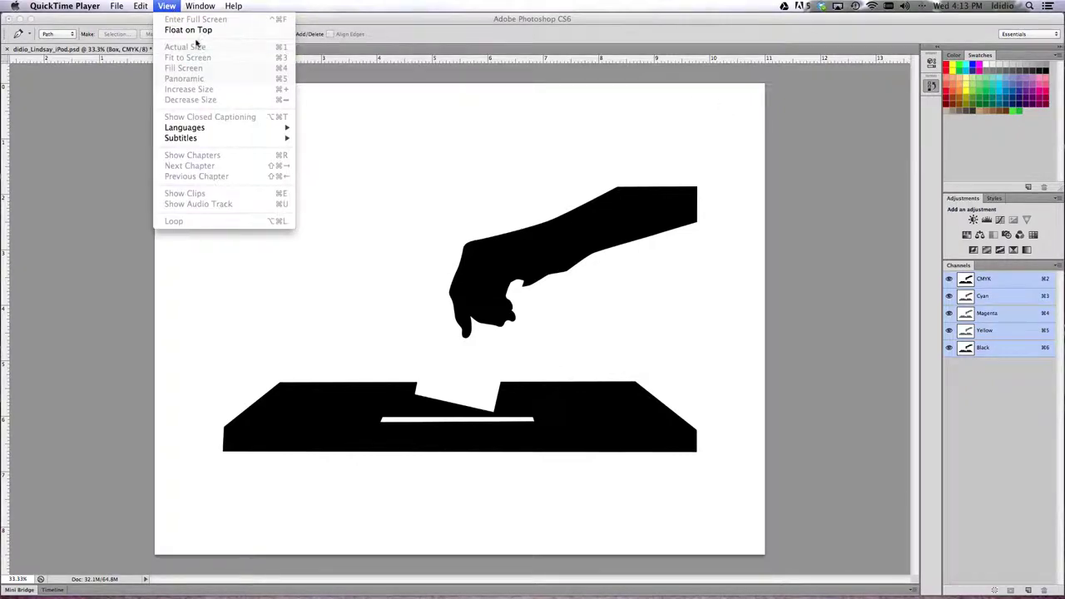
click(387, 36)
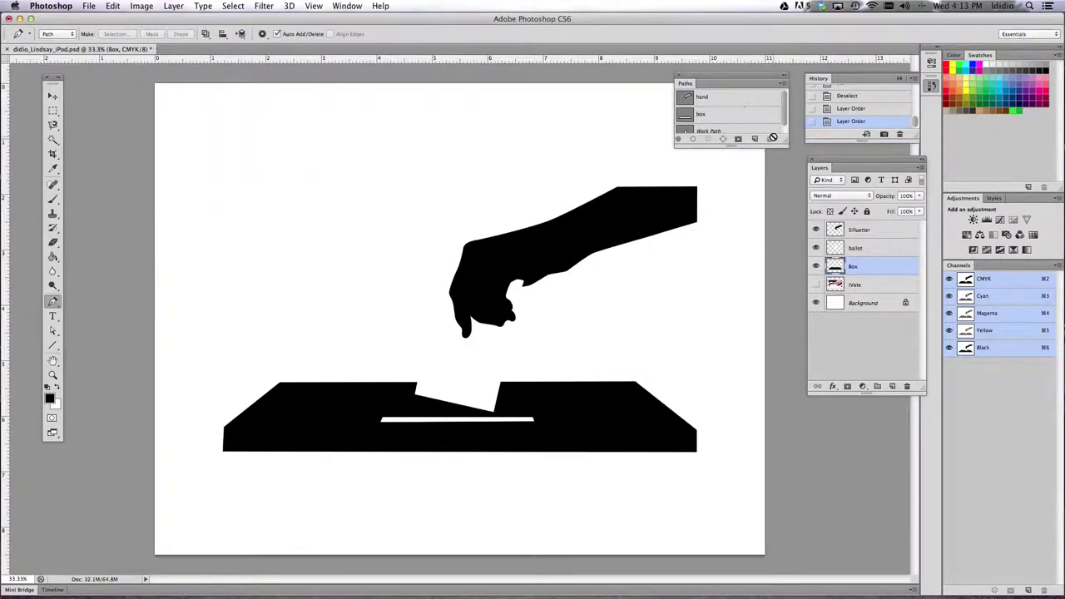
click(679, 78)
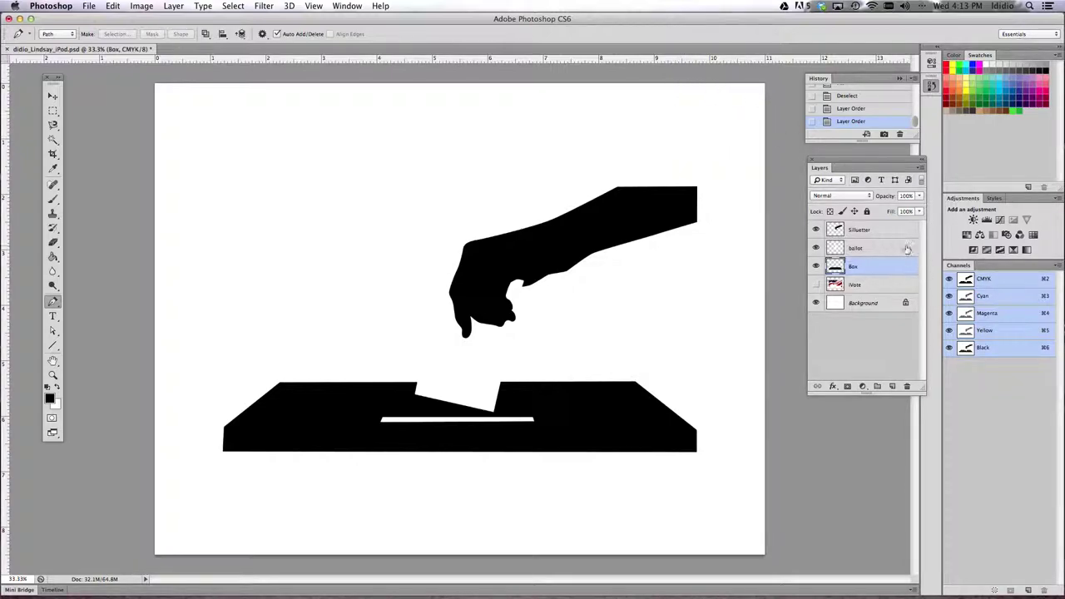
drag(841, 163, 810, 157)
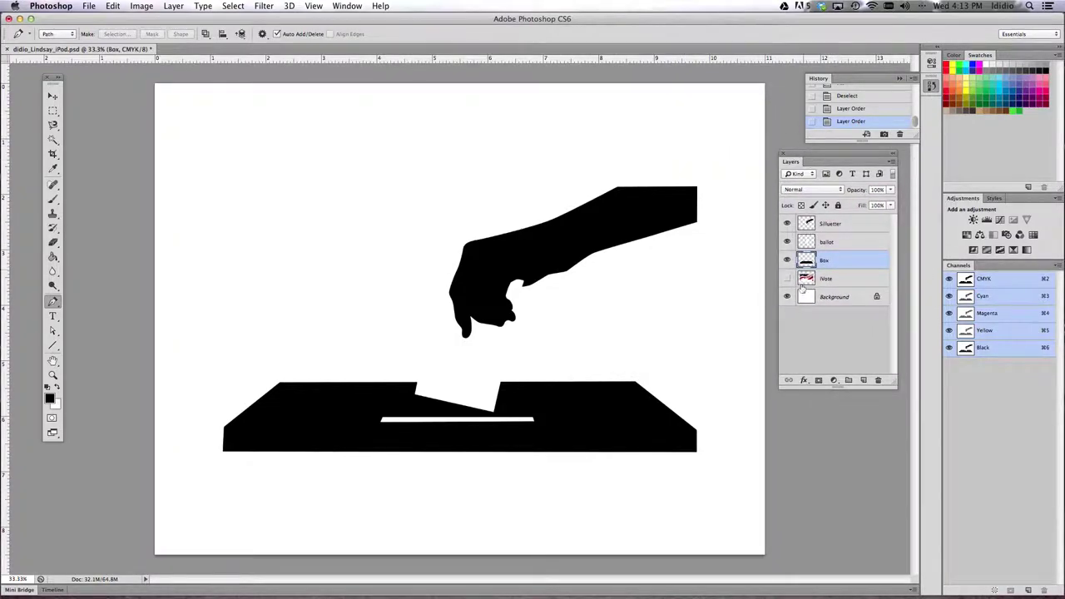
click(857, 302)
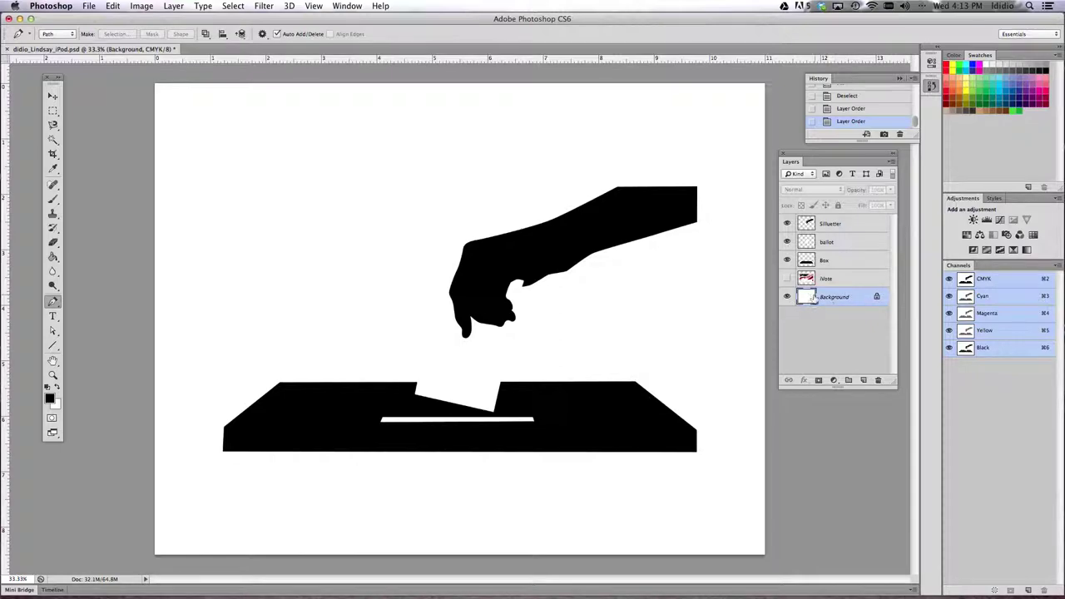
- Convert the locked Background into an editable layer named Layer 0
double_click(870, 301)
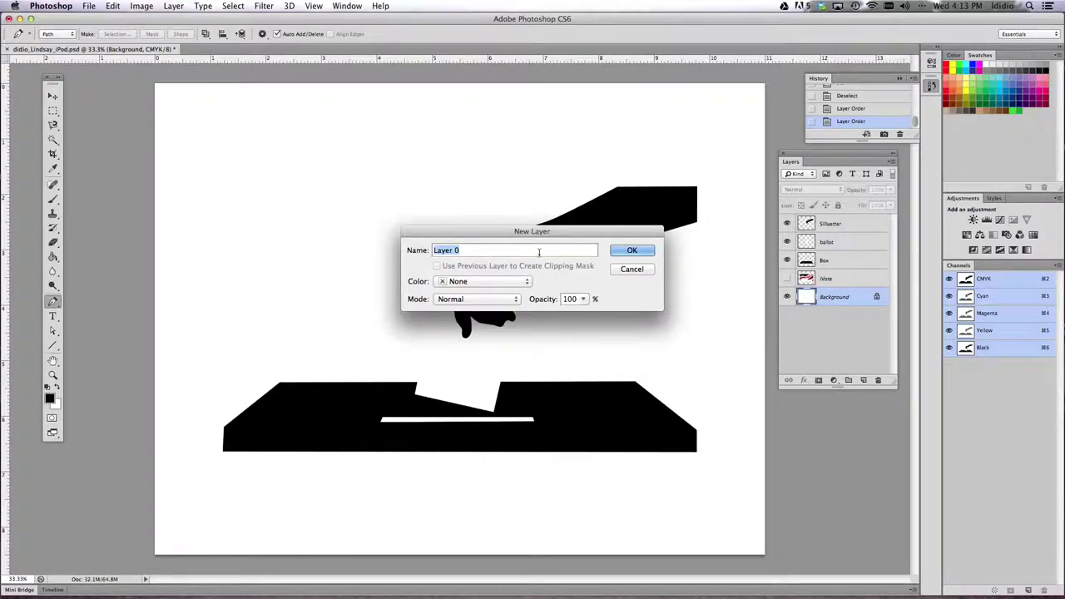
click(630, 251)
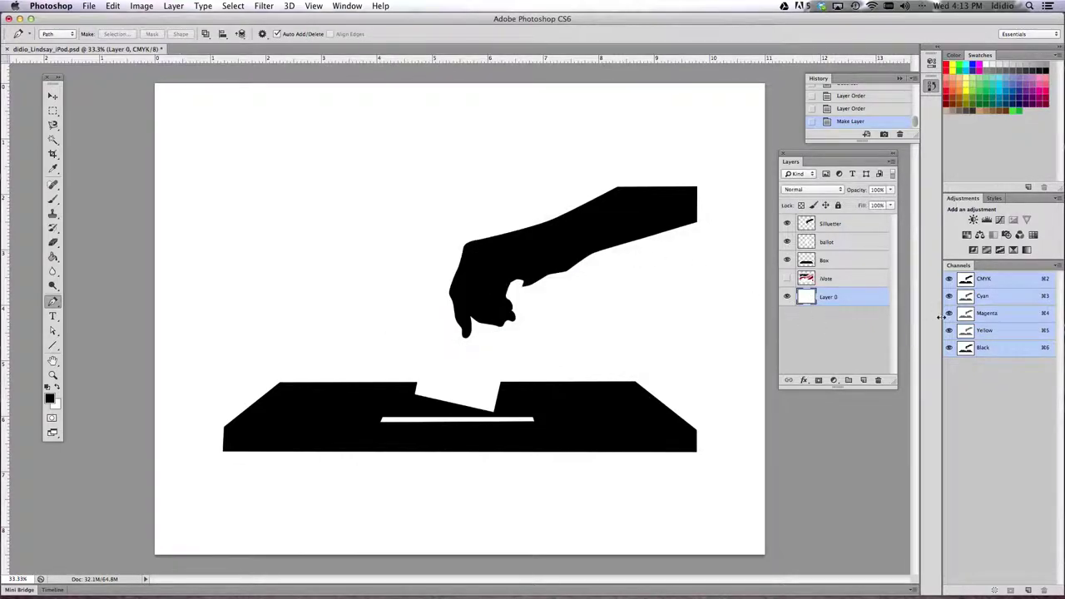
- Paint-bucket fill Layer 0 with dark blue, then refill it with a brighter blue
click(1020, 95)
click(53, 259)
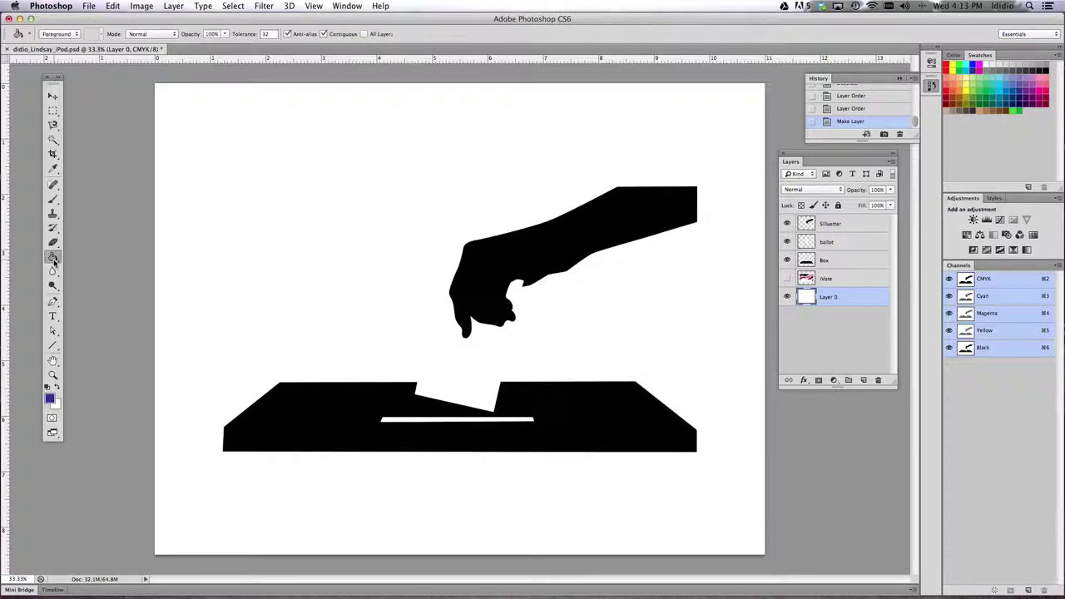
click(275, 213)
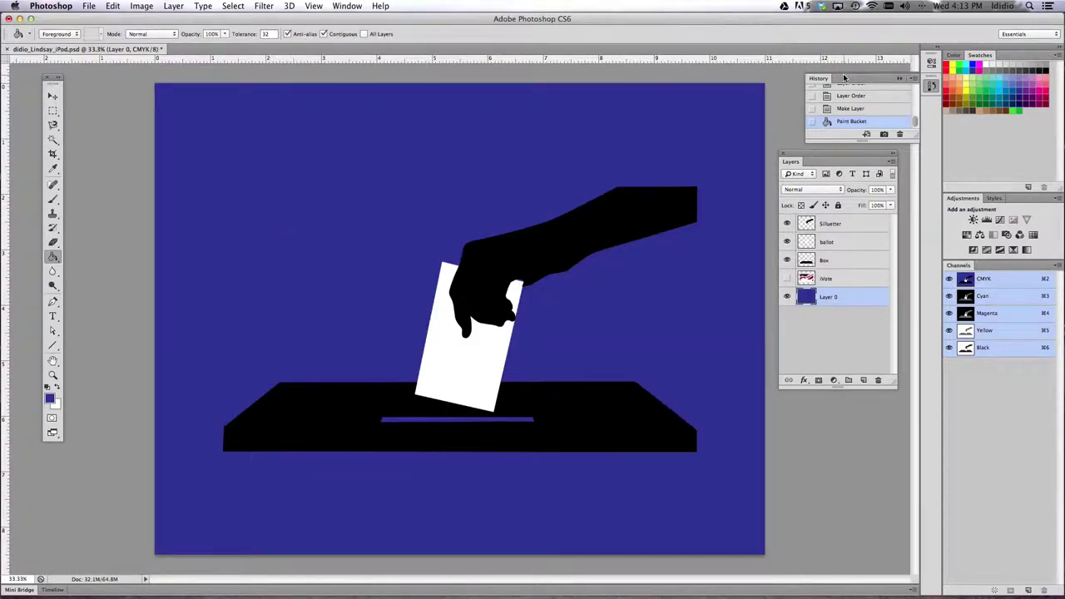
click(1015, 88)
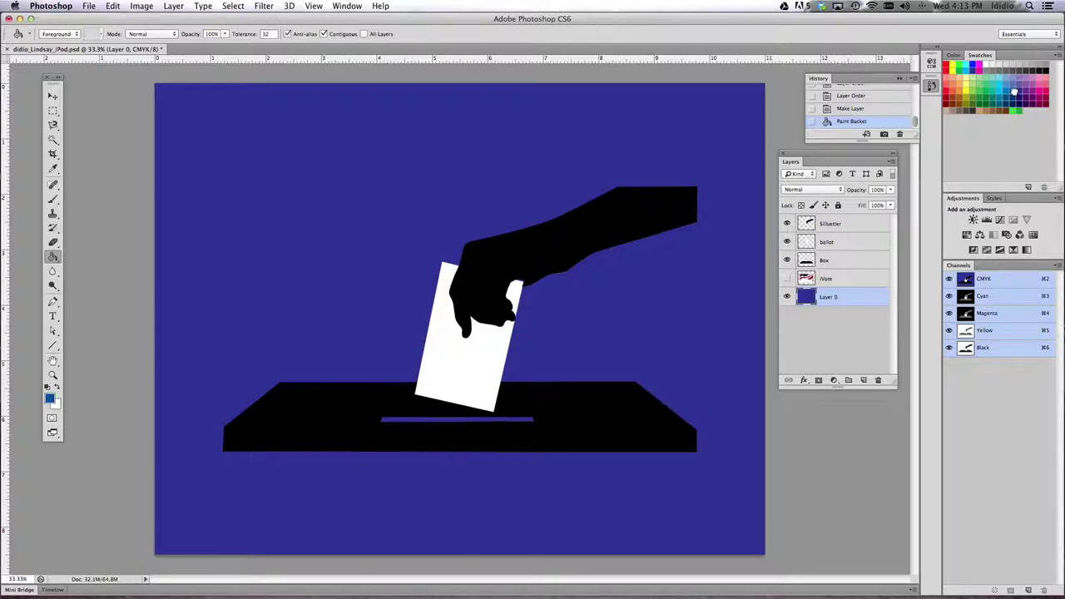
click(602, 131)
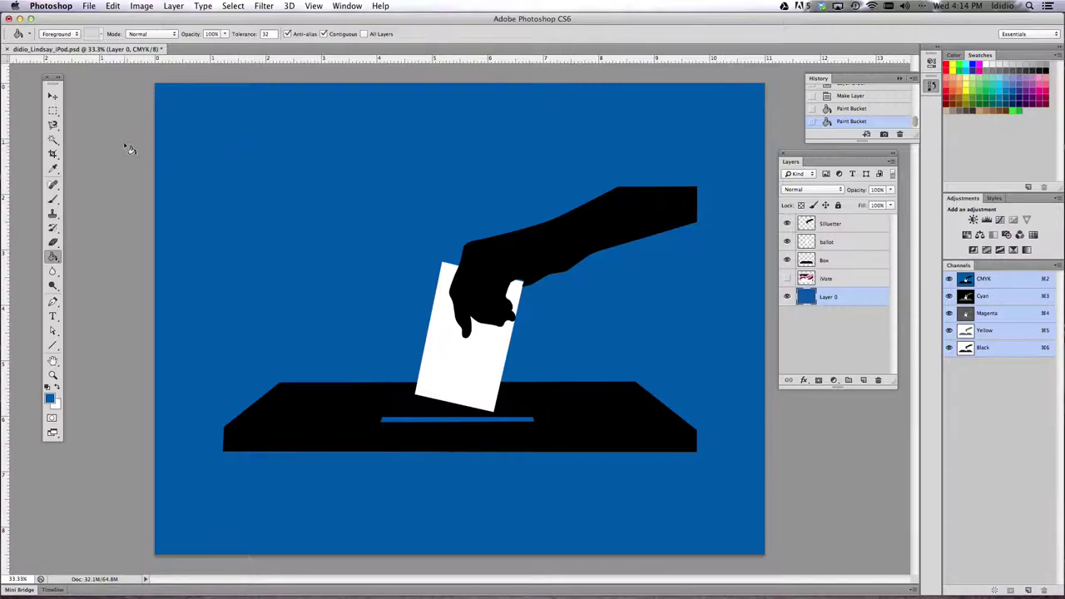
click(52, 95)
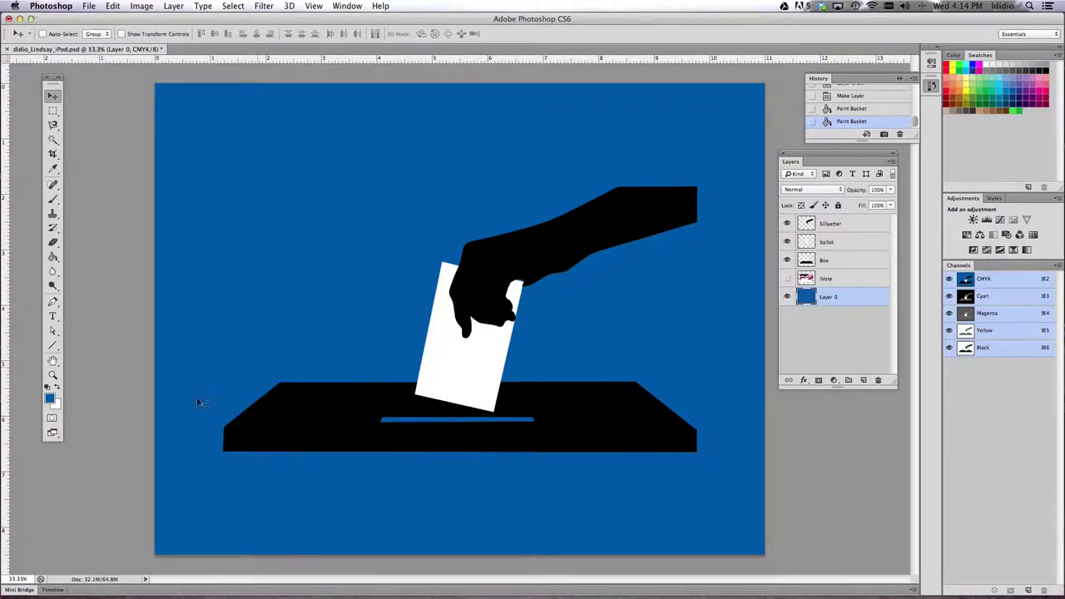
- Link the Sillueter, ballot and Box layers and move them together up and left
click(853, 226)
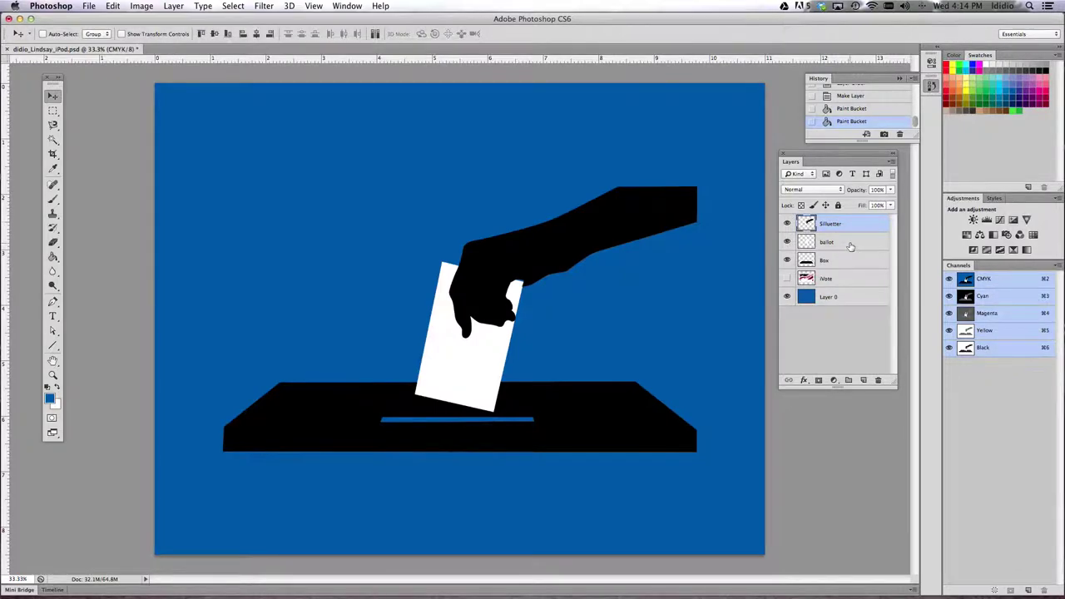
shift+click(850, 243)
shift+click(849, 260)
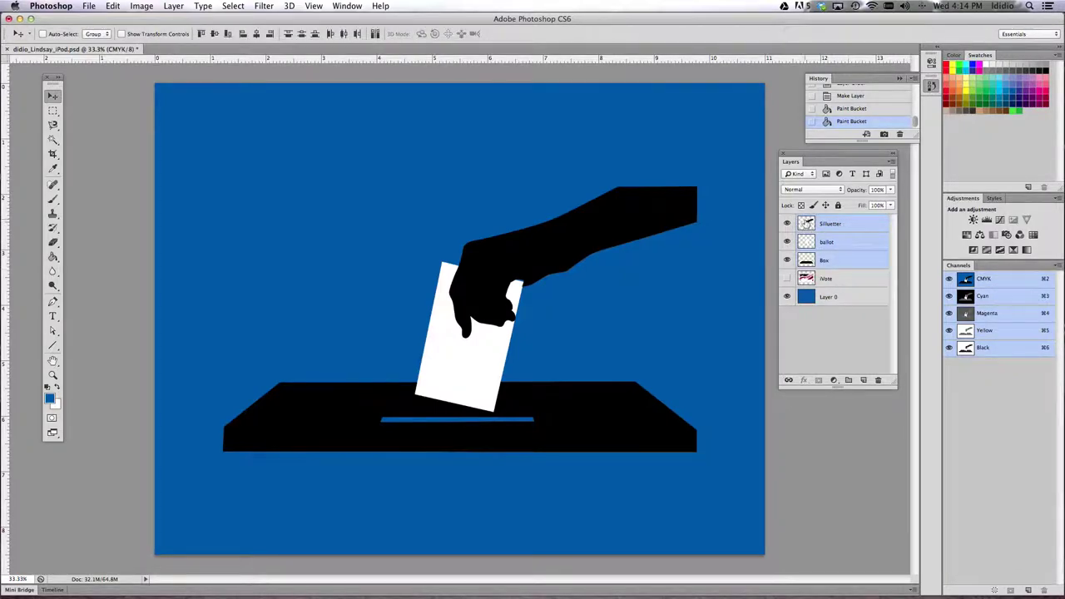
right_click(851, 227)
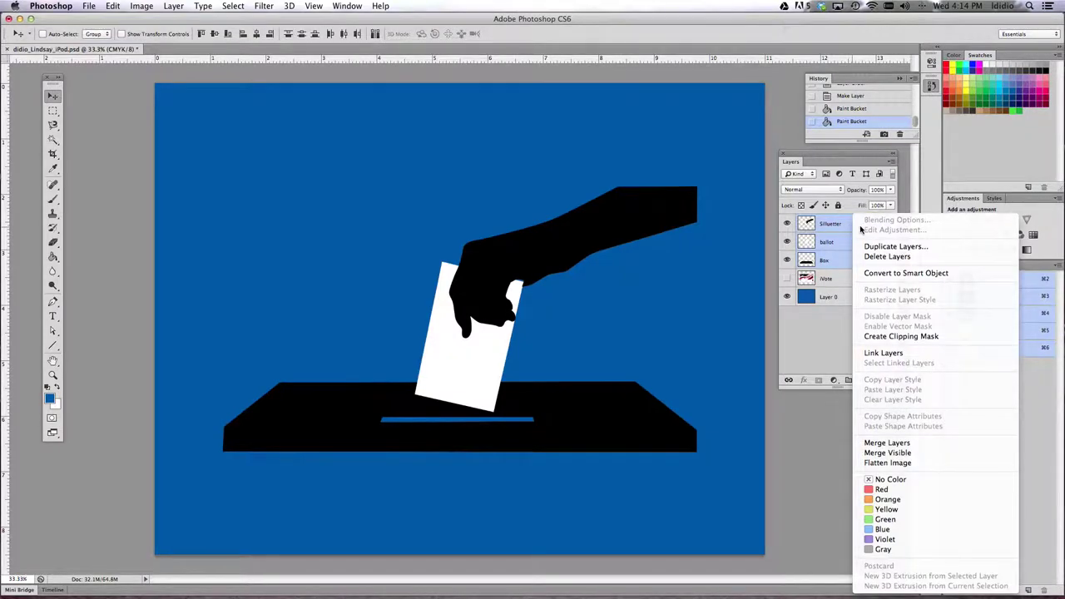
click(900, 354)
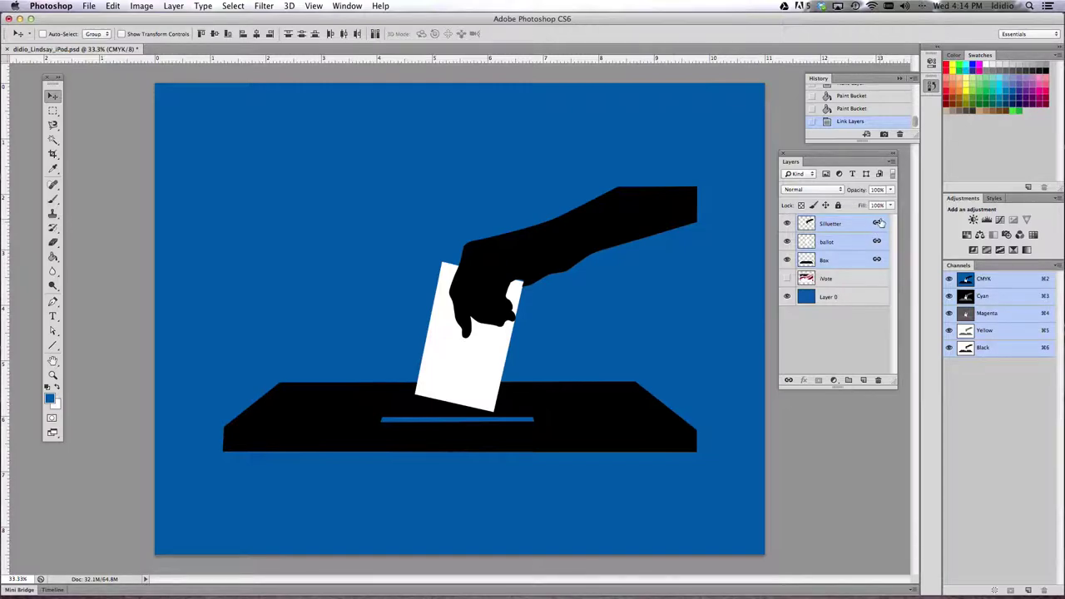
mouse_move(555, 260)
mouse_down()
mouse_move(526, 188)
mouse_move(575, 270)
mouse_move(567, 260)
mouse_up()
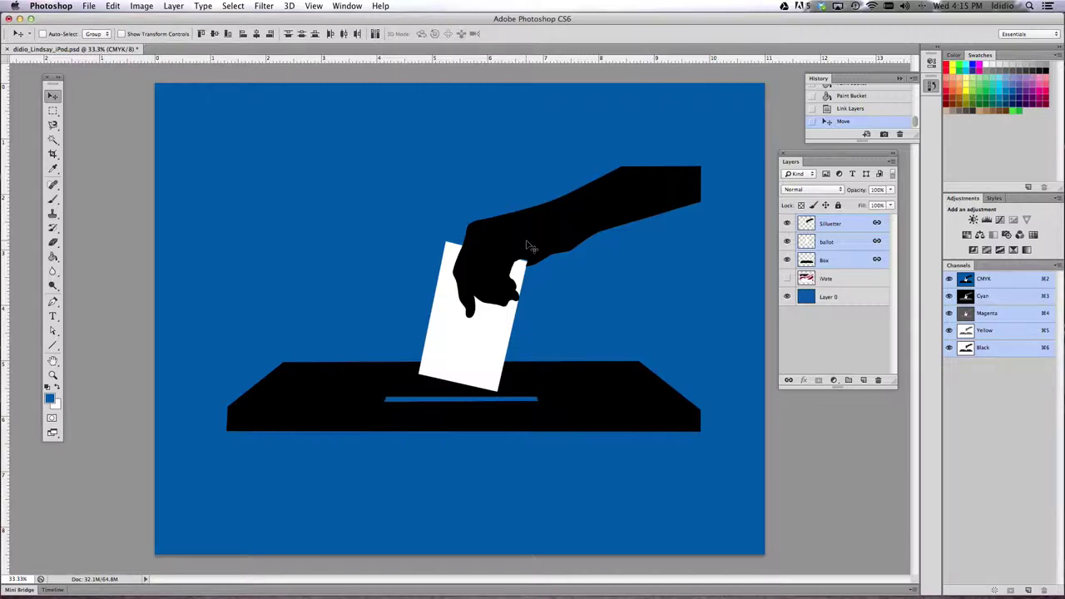
- Scale the linked hand, ballot and box to about 131%, resting the box on the canvas bottom
key(ctrl+t)
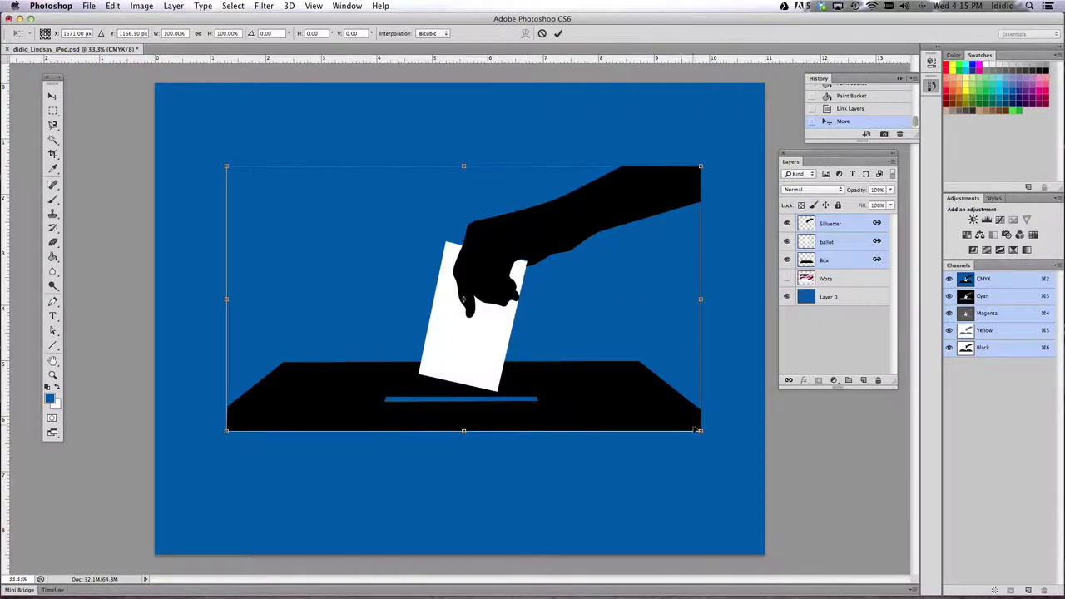
drag(700, 431, 741, 516)
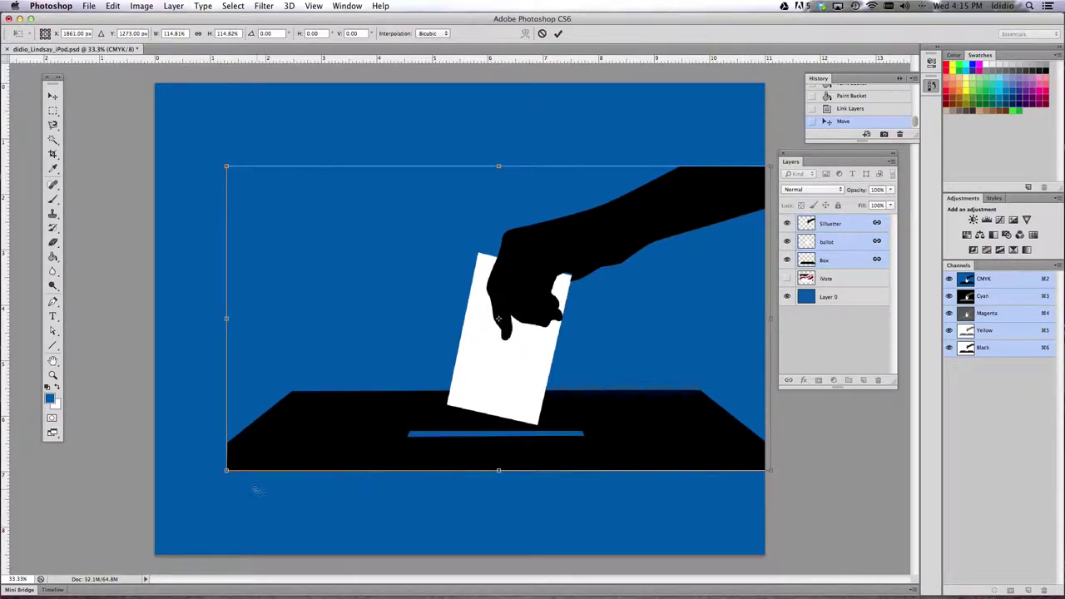
drag(226, 471, 163, 537)
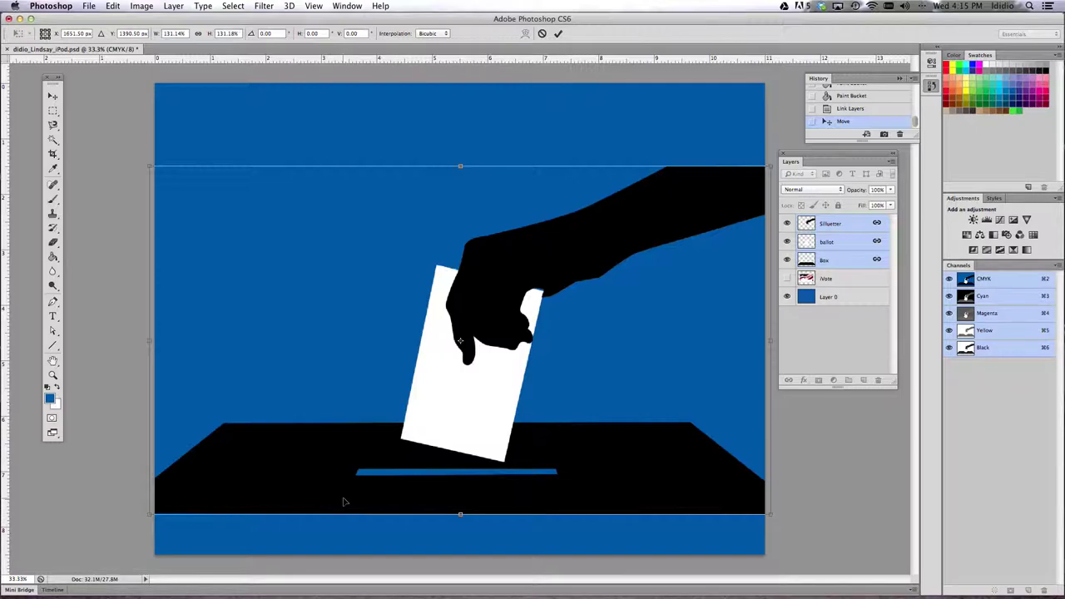
drag(344, 503, 343, 539)
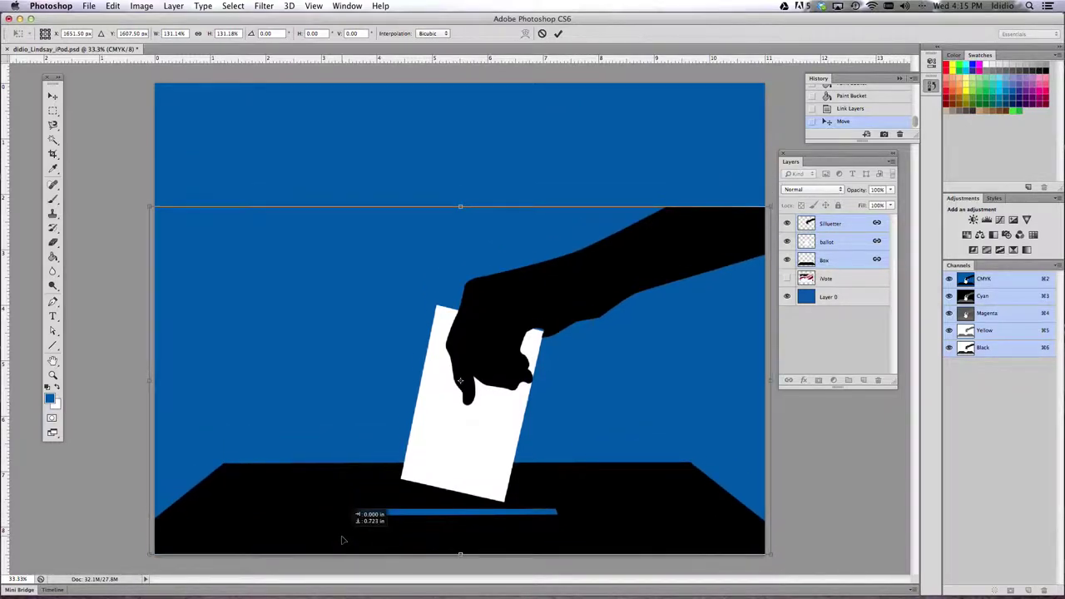
drag(342, 543, 341, 542)
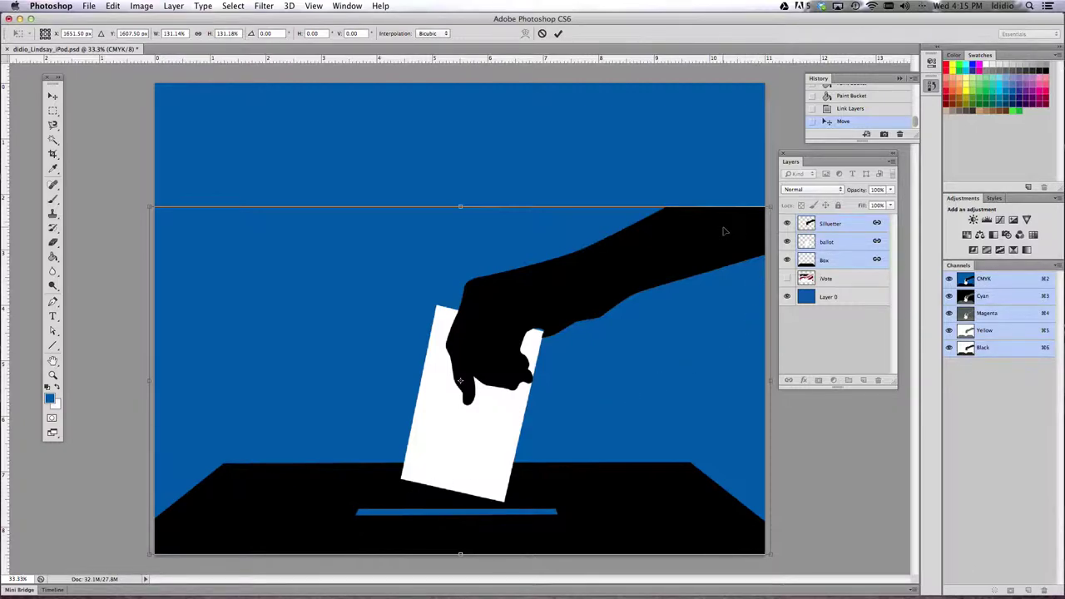
key(Return)
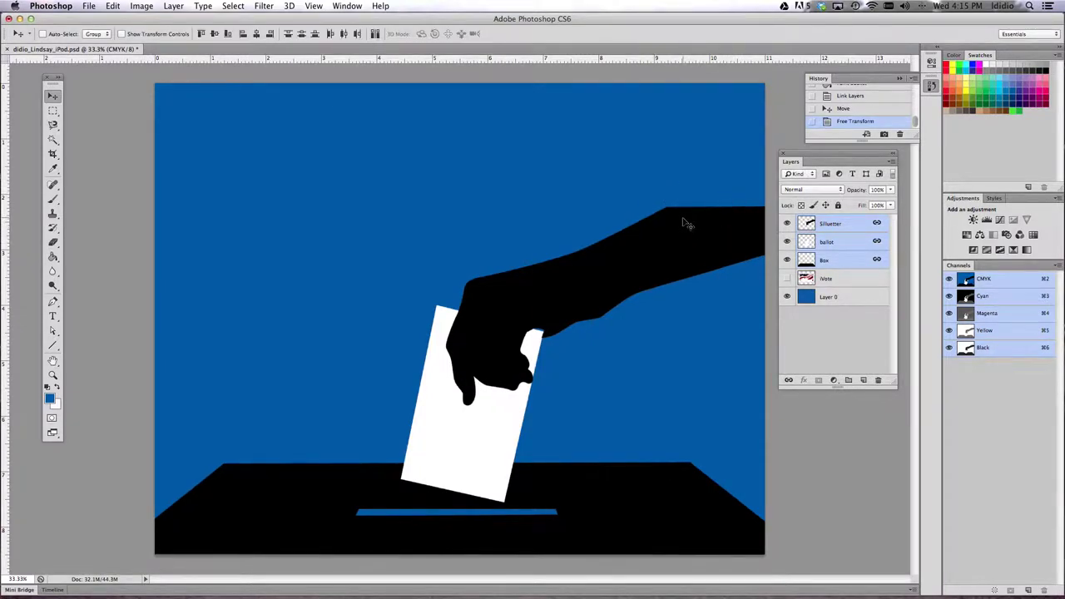
- Unlink the three layers, link only Sillueter and ballot, and raise them above the box
right_click(842, 243)
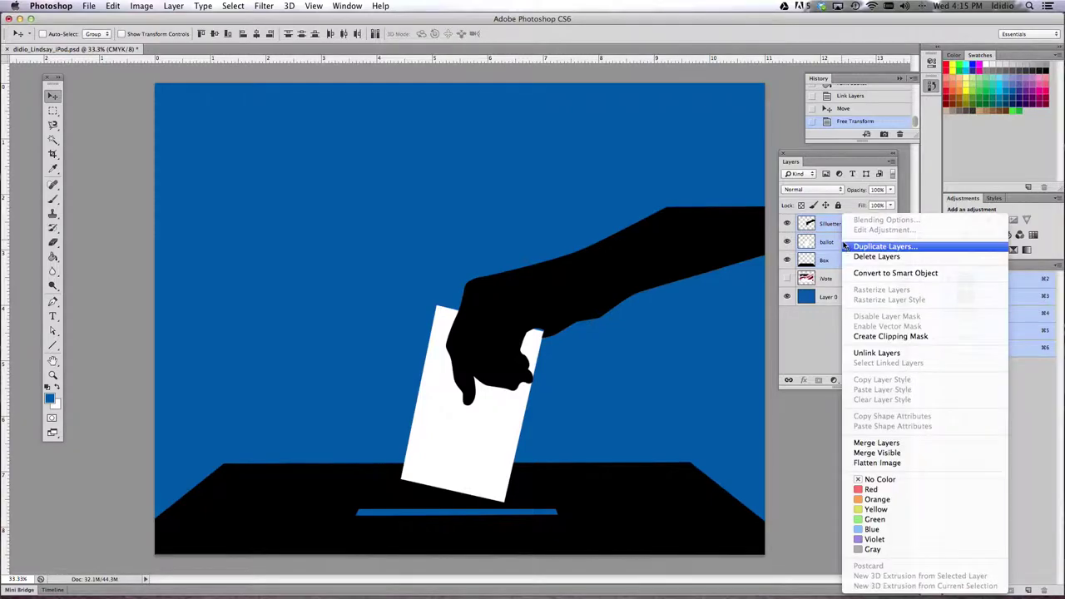
click(859, 358)
click(850, 279)
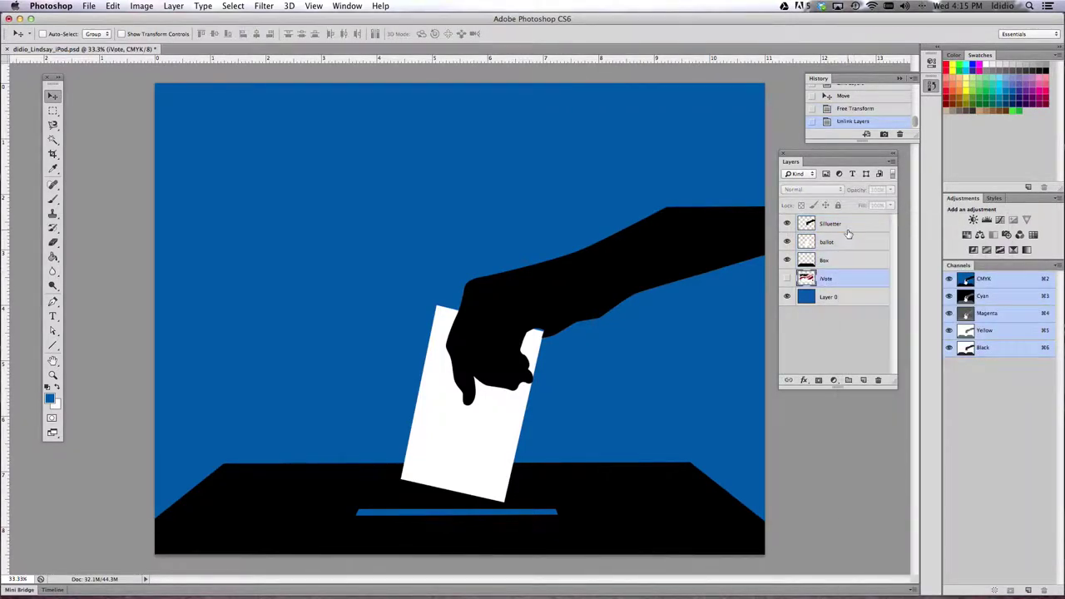
click(848, 230)
shift+click(847, 243)
right_click(845, 240)
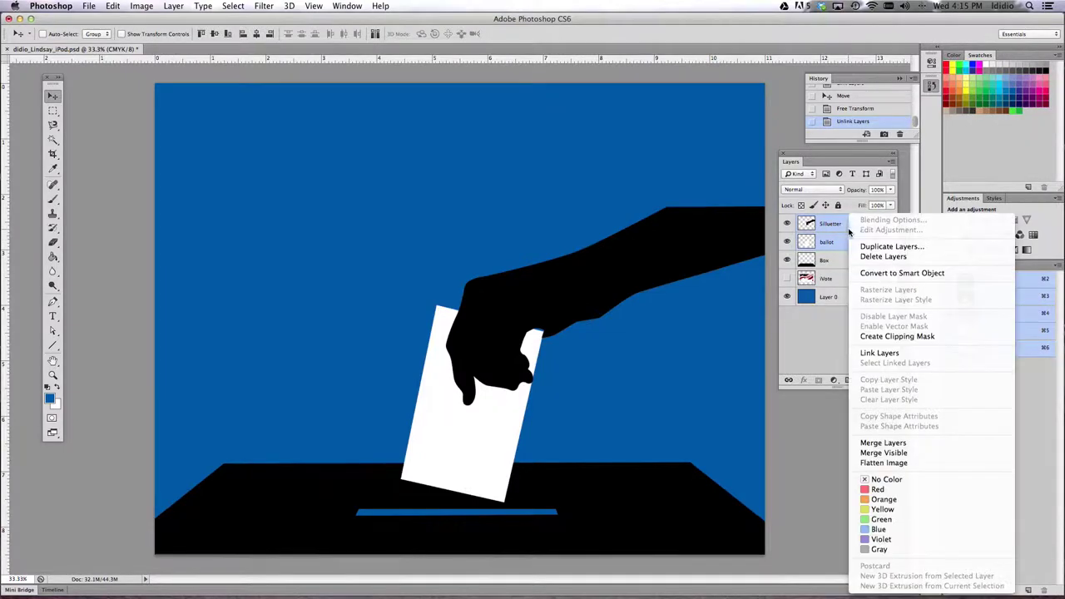
click(874, 356)
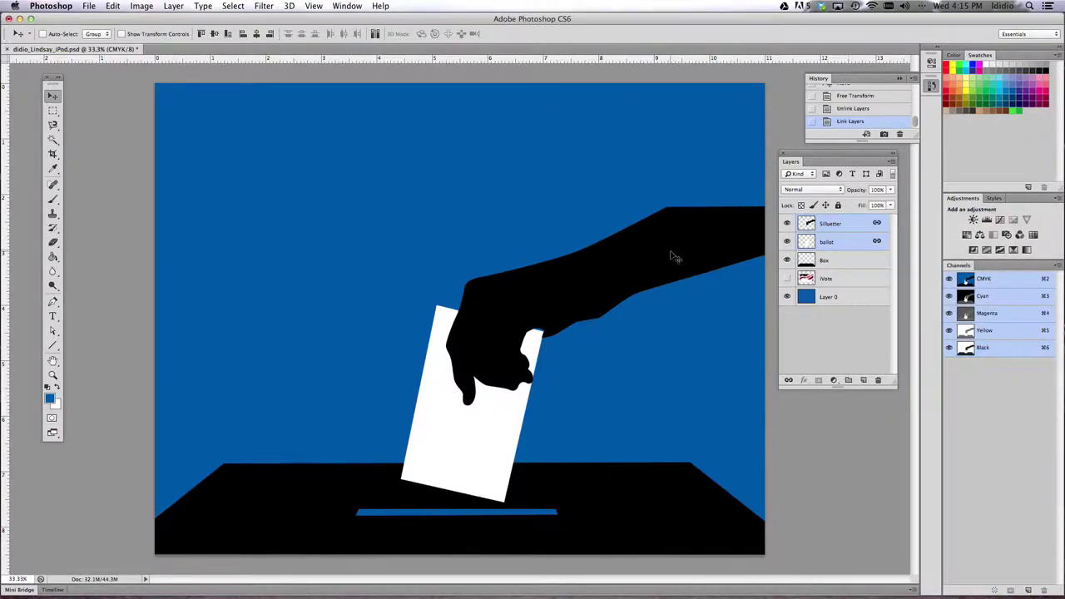
drag(674, 252, 674, 133)
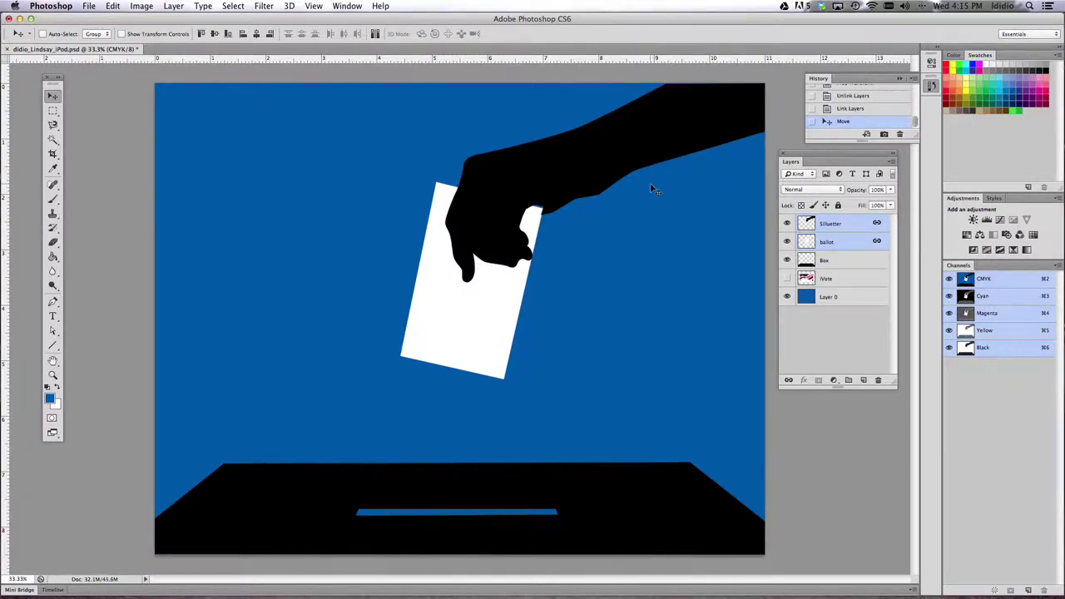
- Scale the hand and ballot to about 109% and shift them slightly right
key(super+t)
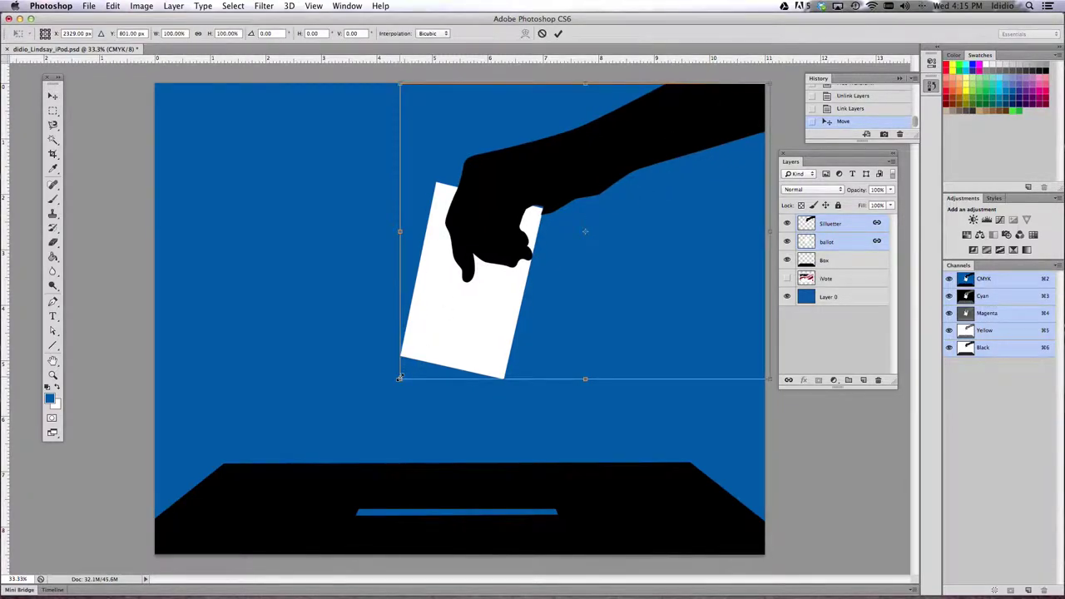
drag(399, 379, 366, 406)
drag(471, 257, 484, 260)
key(Return)
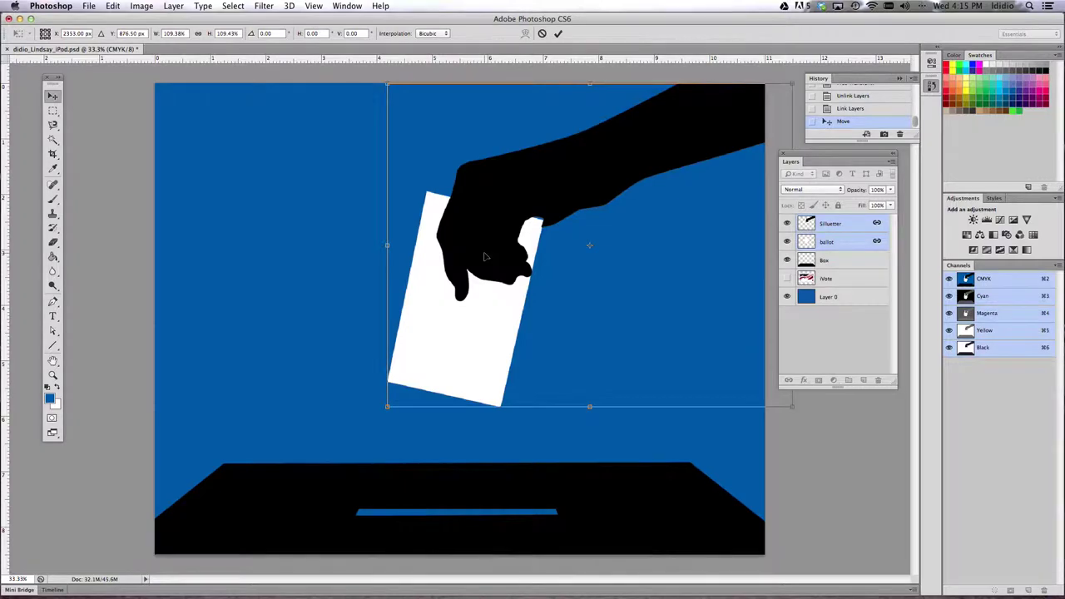
- Nudge the Box layer down and stretch the black box taller from its top edge
key(super+minus)
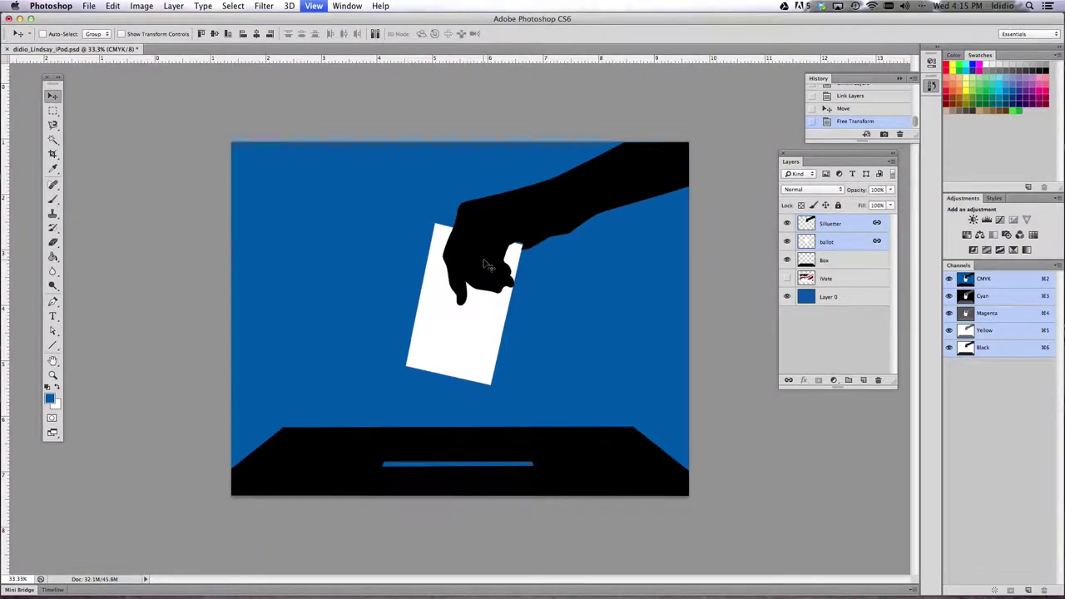
click(840, 262)
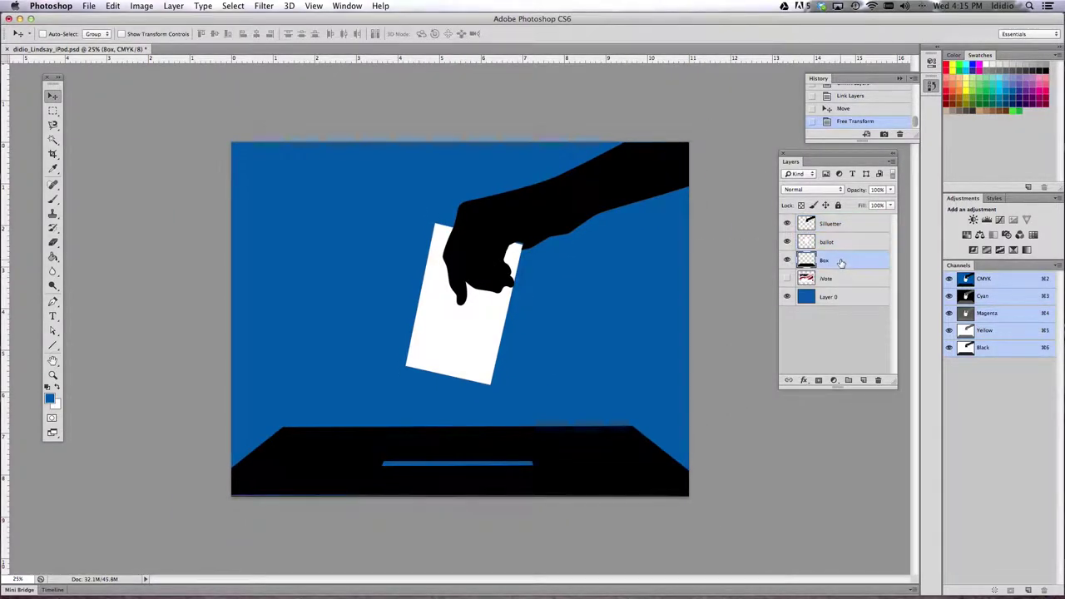
key(shift+Down)
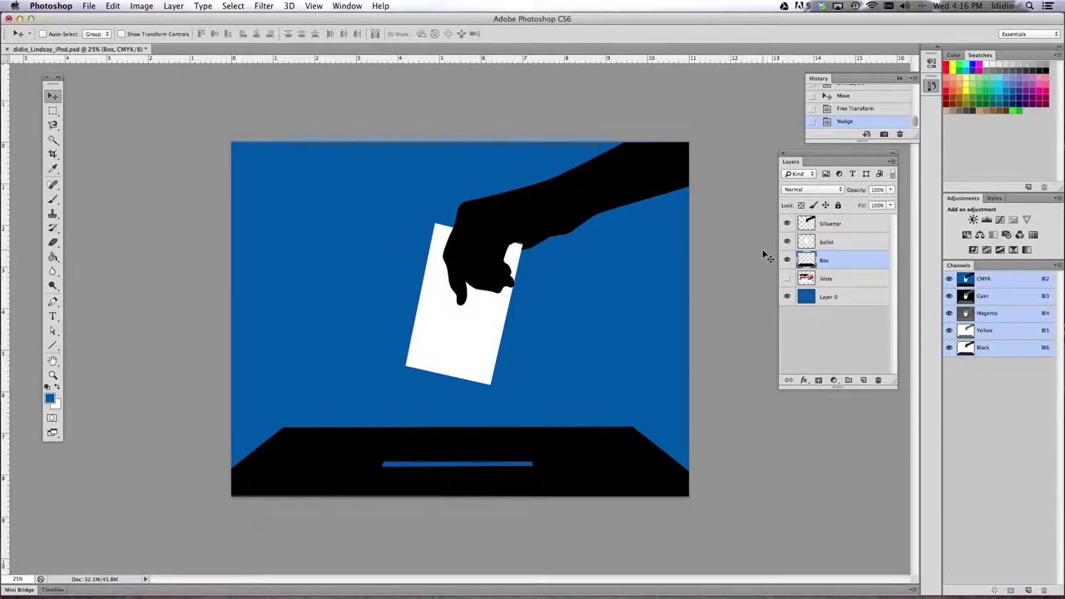
key(super+t)
drag(460, 428, 460, 410)
key(Return)
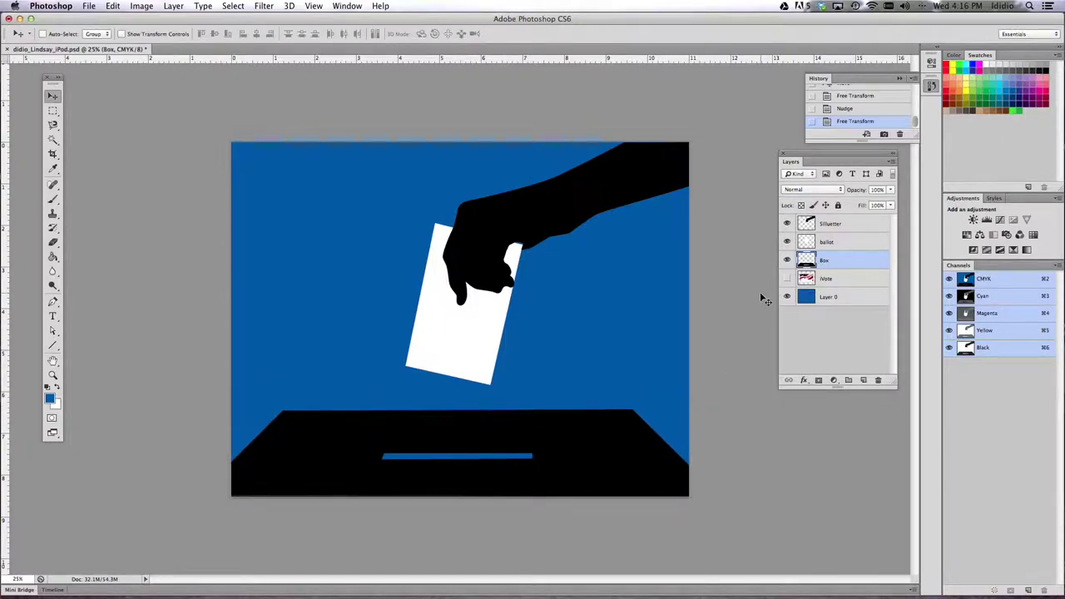
click(53, 319)
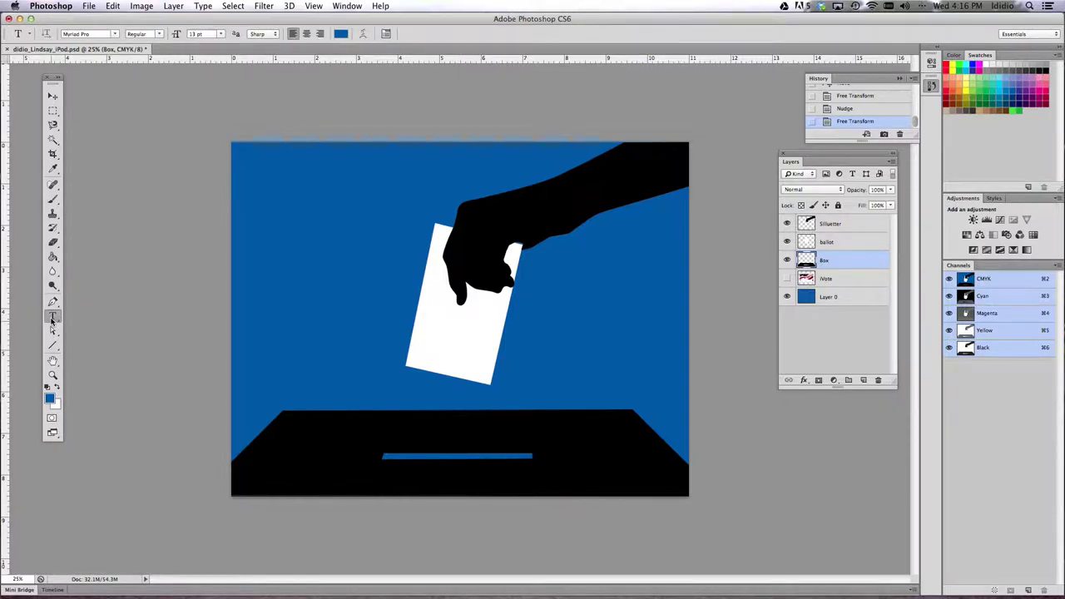
- Start a Horizontal Type text layer near the canvas's upper left for the iVote title
click(52, 317)
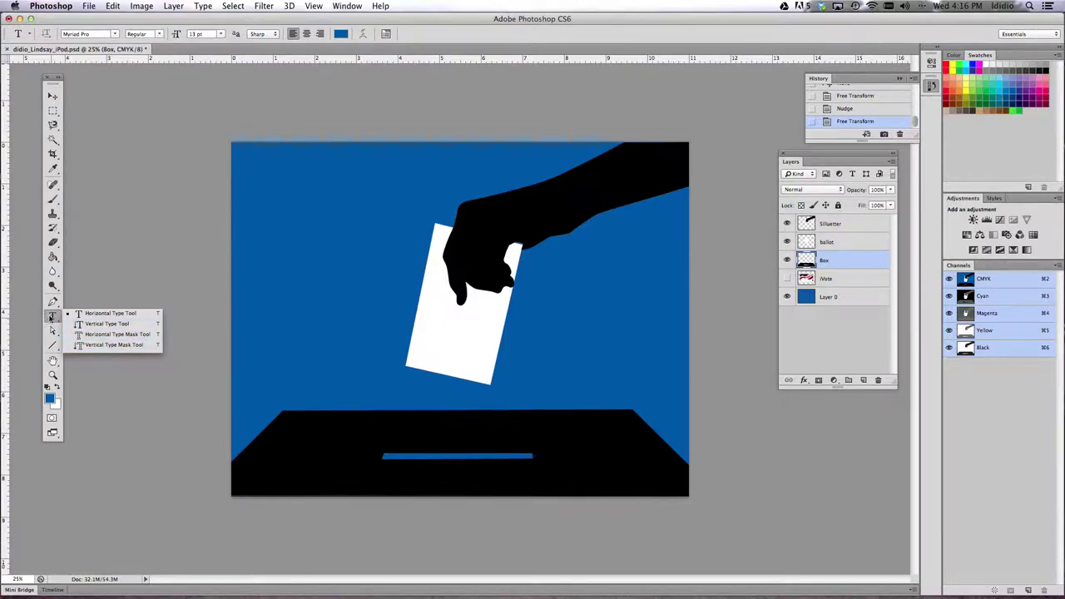
click(109, 314)
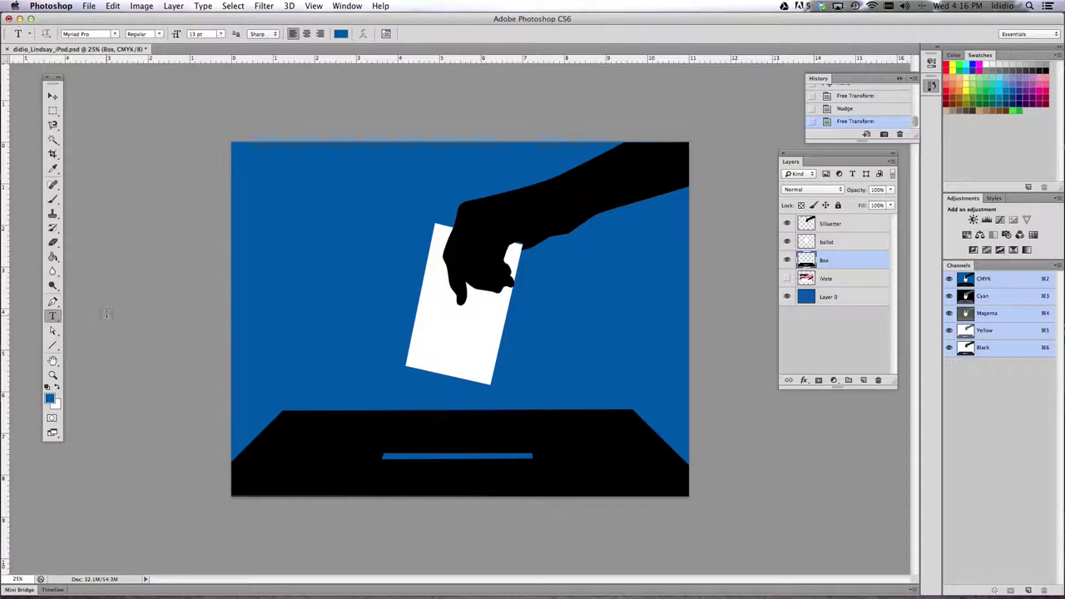
click(277, 216)
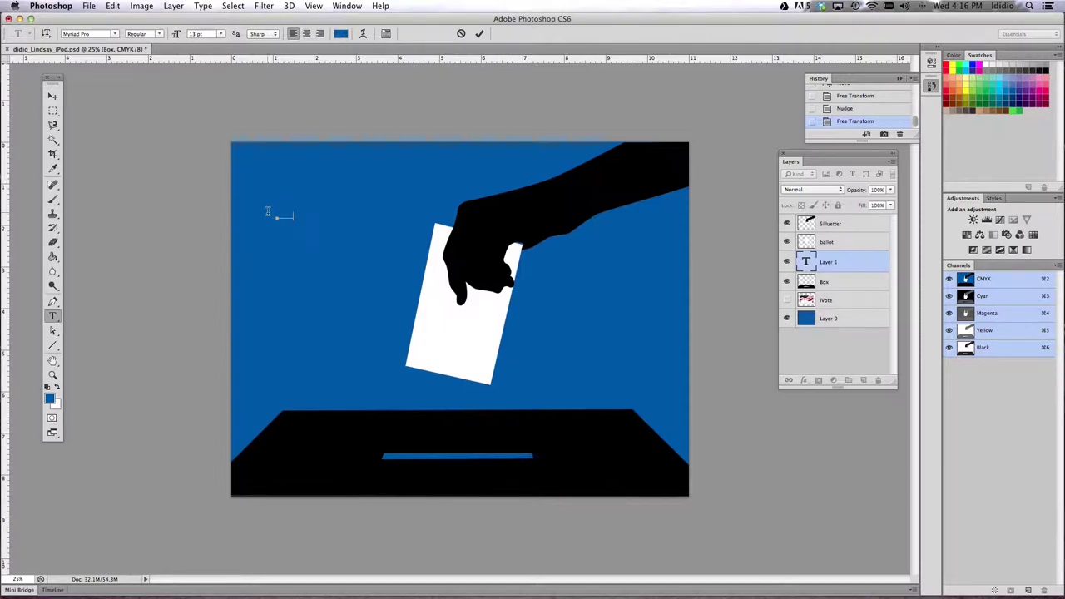
key(super+a)
- Make the iVote title text white and set its size to 60 pt
click(57, 389)
click(207, 38)
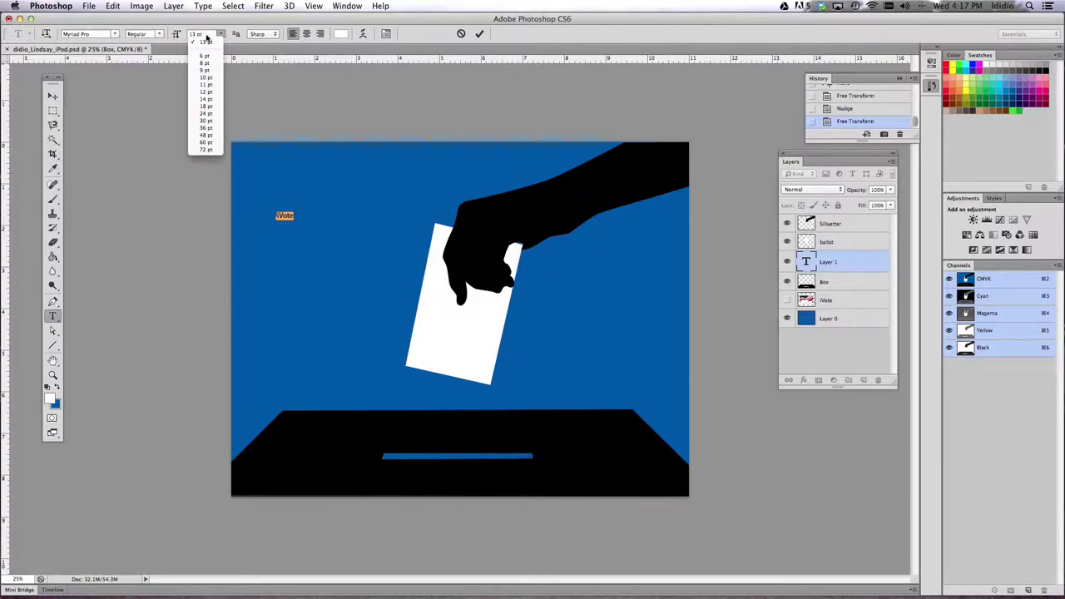
click(206, 143)
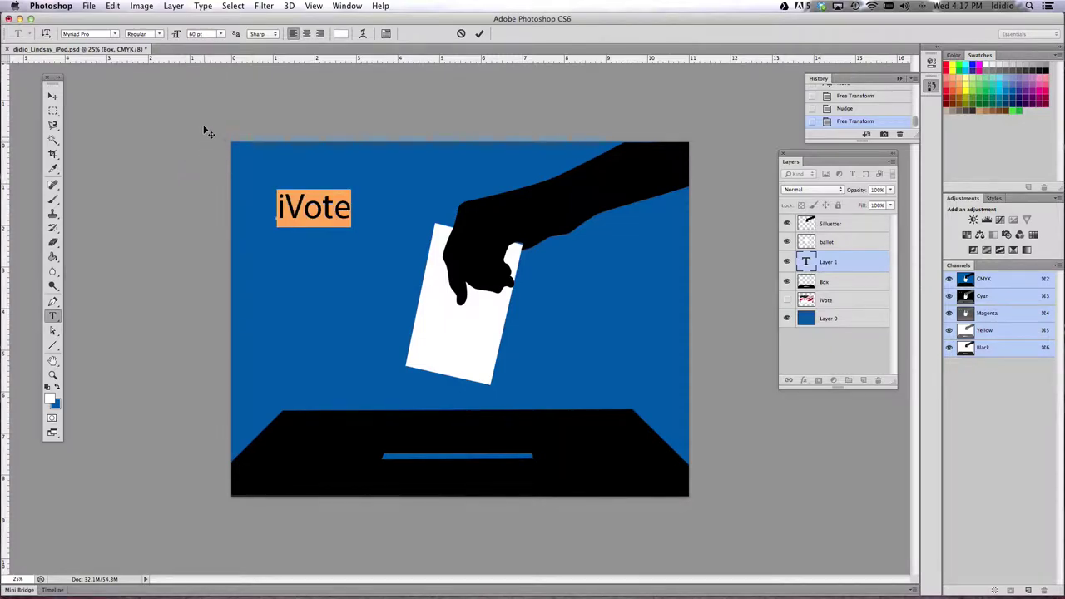
click(116, 35)
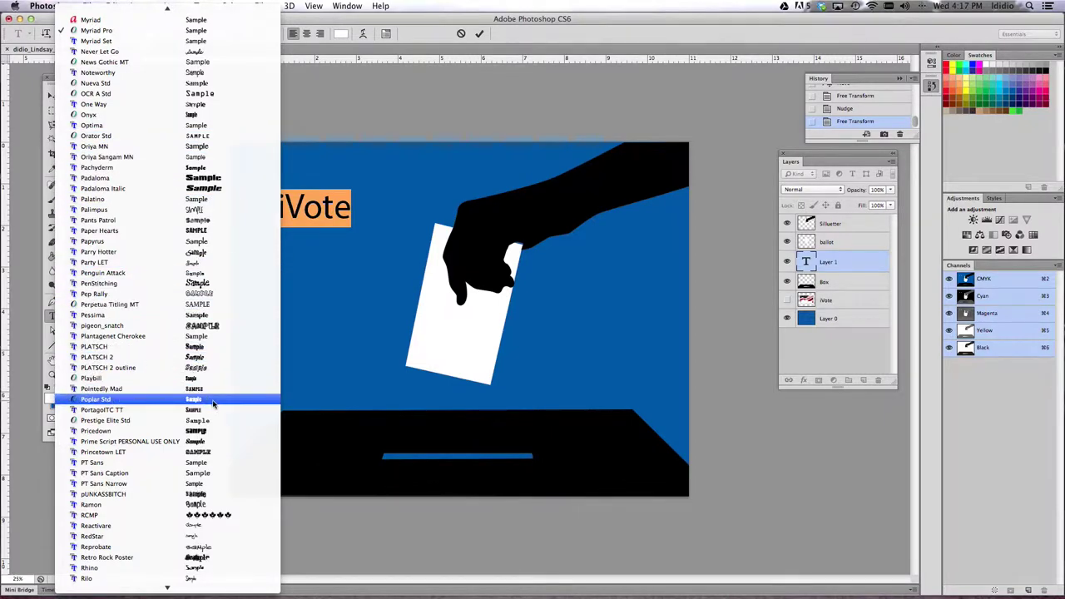
- Choose Tahoma from the font family list for the iVote title
scroll(230, 397, down, 6)
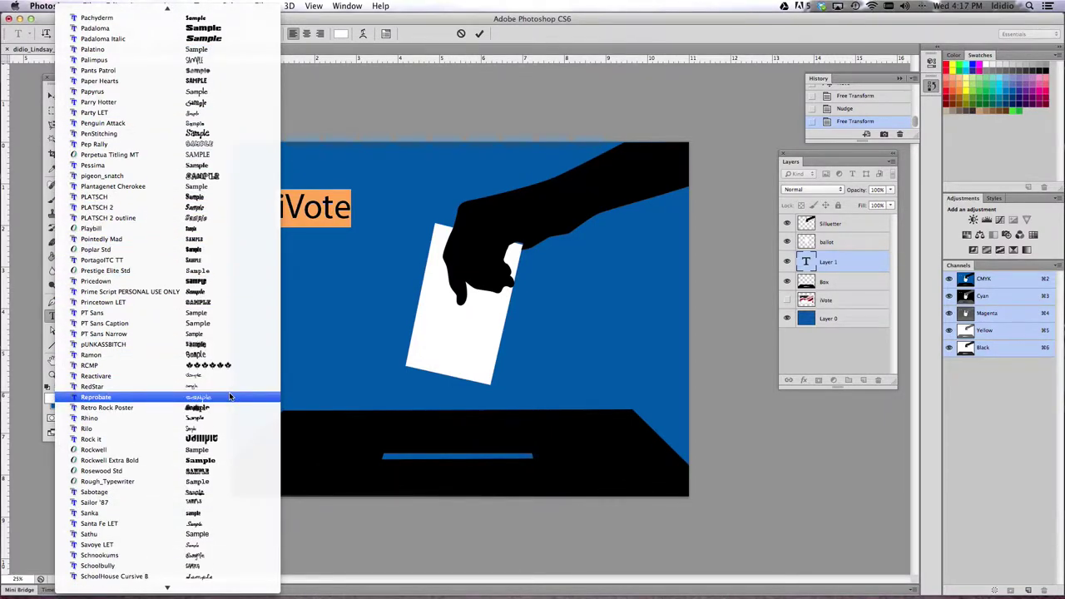
scroll(231, 396, down, 9)
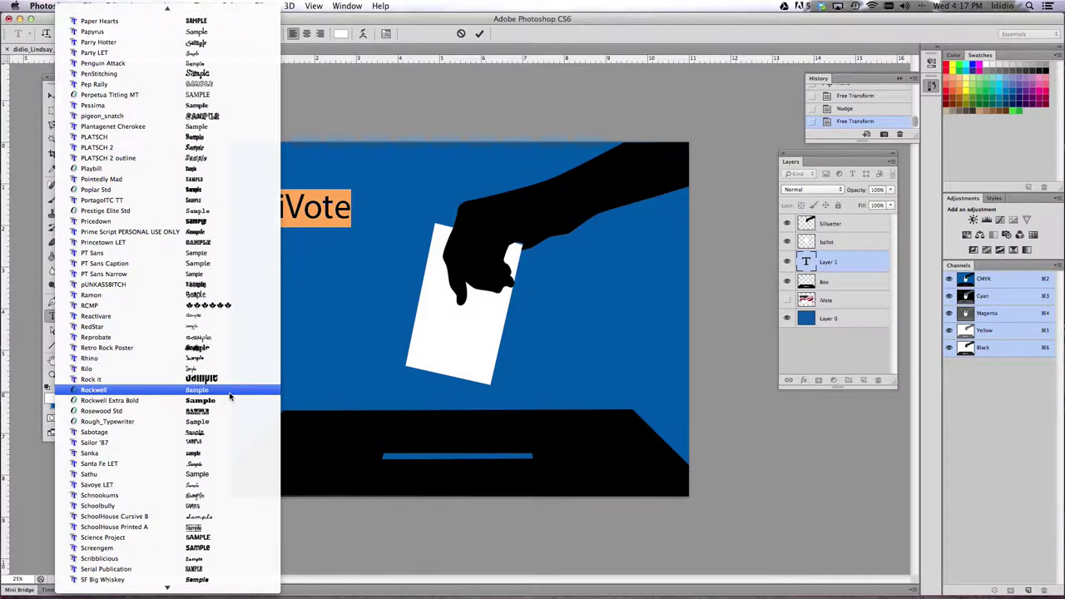
scroll(230, 397, down, 8)
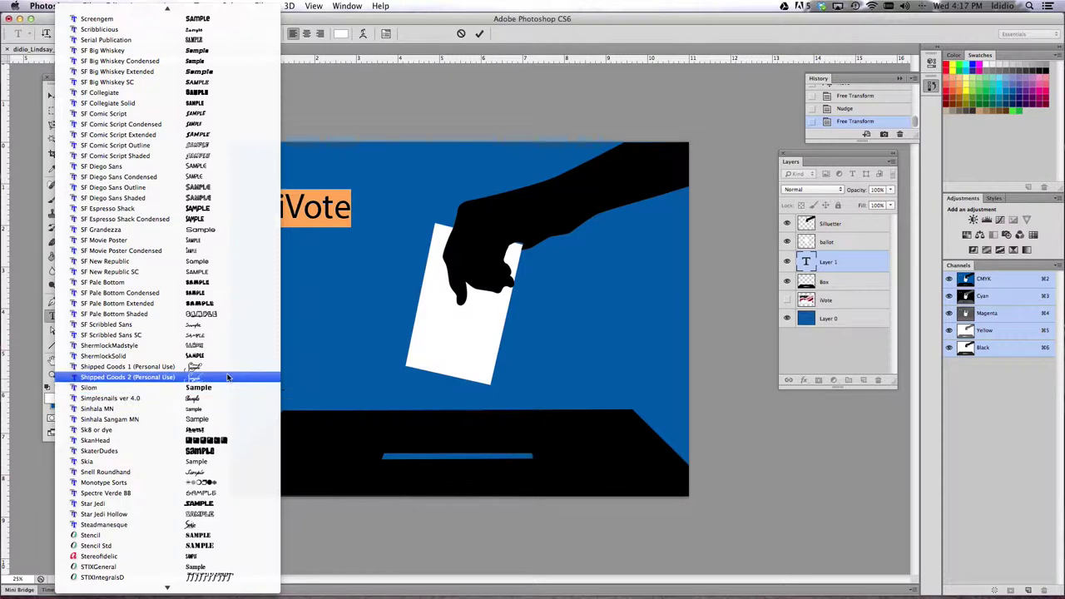
scroll(230, 379, down, 8)
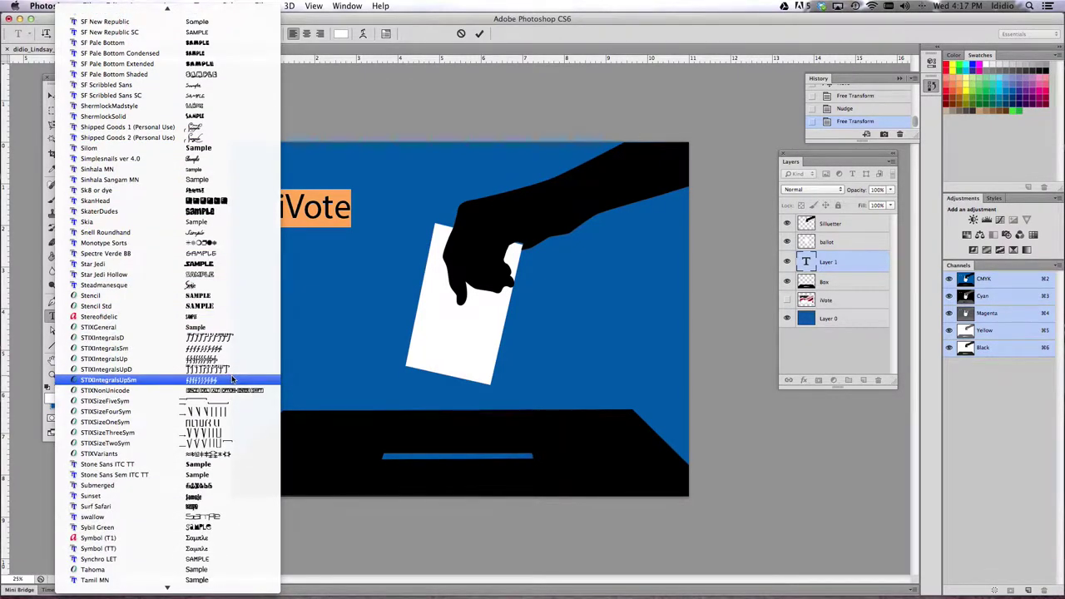
scroll(231, 379, down, 8)
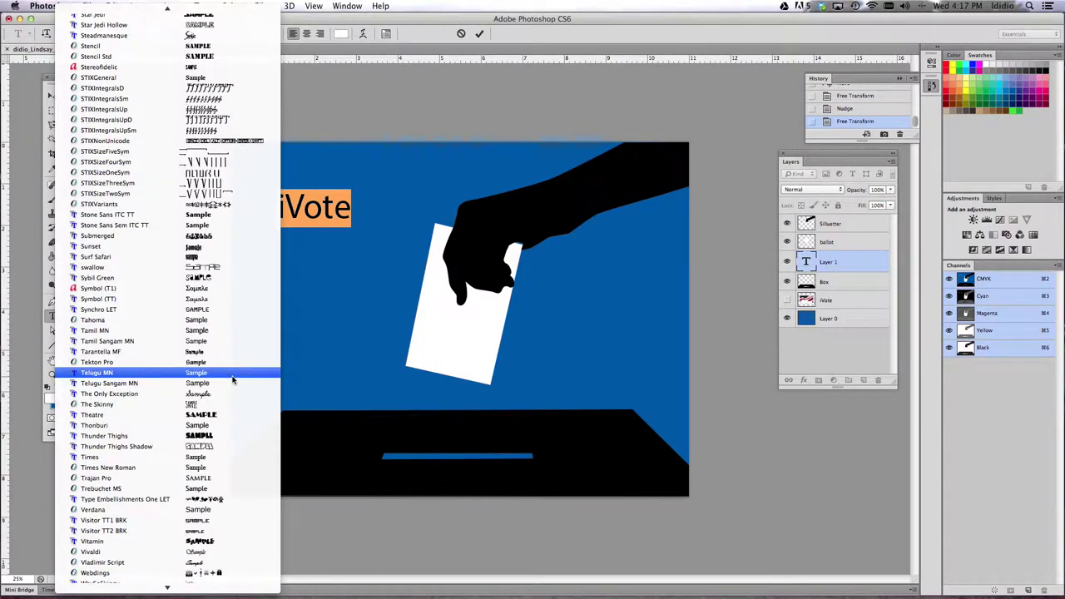
scroll(232, 380, down, 4)
scroll(232, 380, up, 4)
click(237, 323)
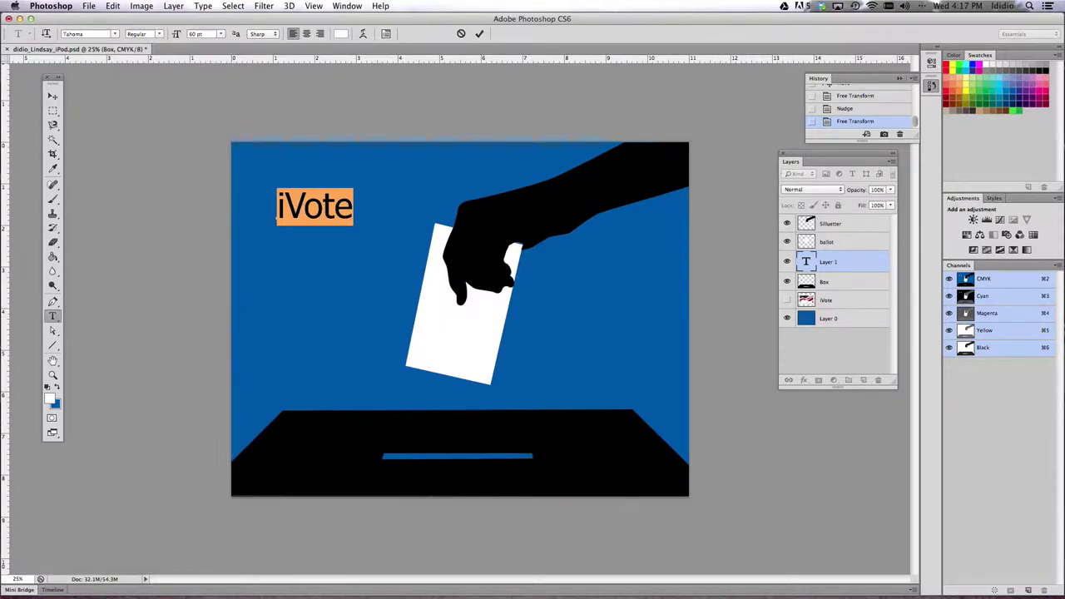
- Set the iVote title to Tahoma Bold in red from the Swatches panel and commit it
click(353, 7)
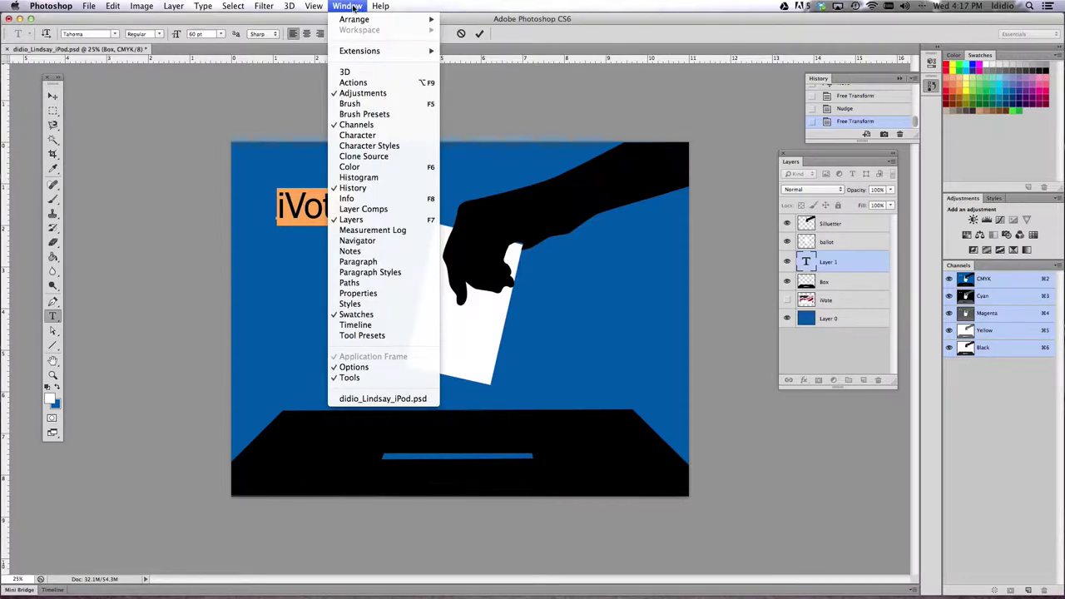
mouse_move(203, 6)
click(143, 35)
click(159, 35)
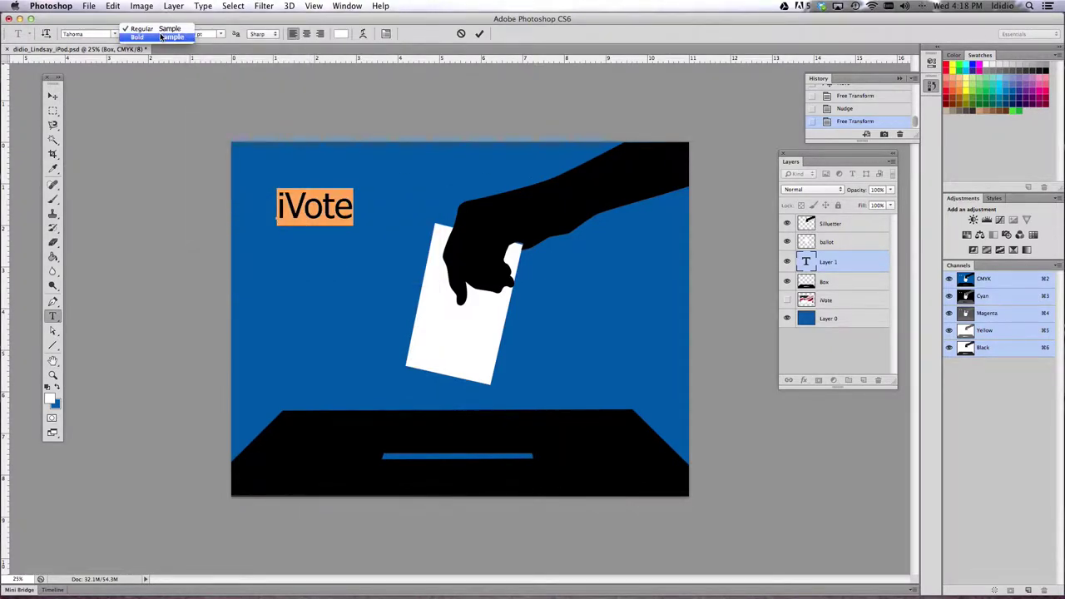
click(161, 39)
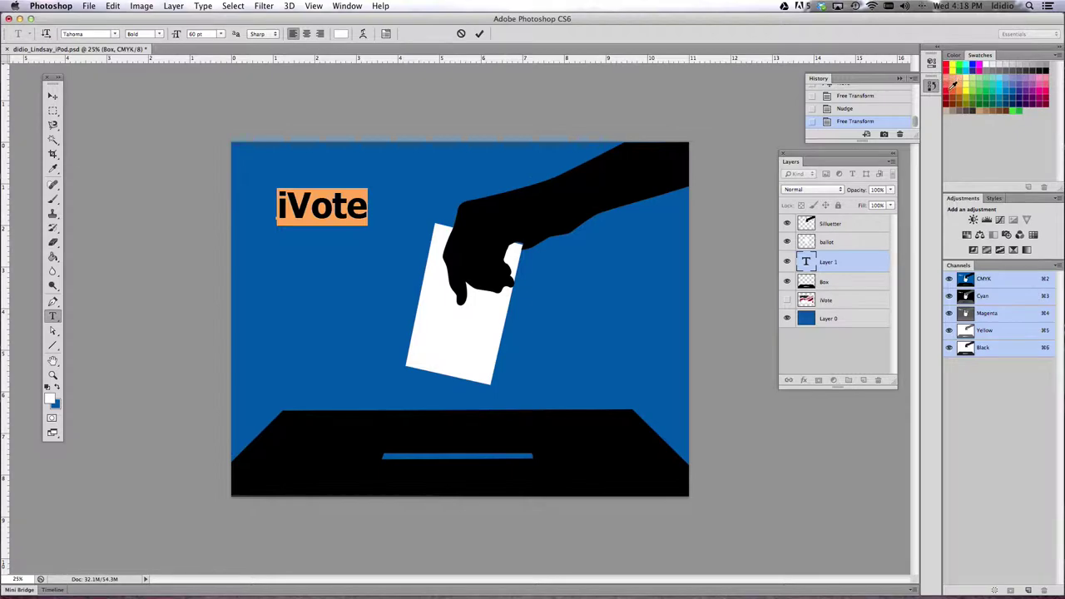
click(952, 86)
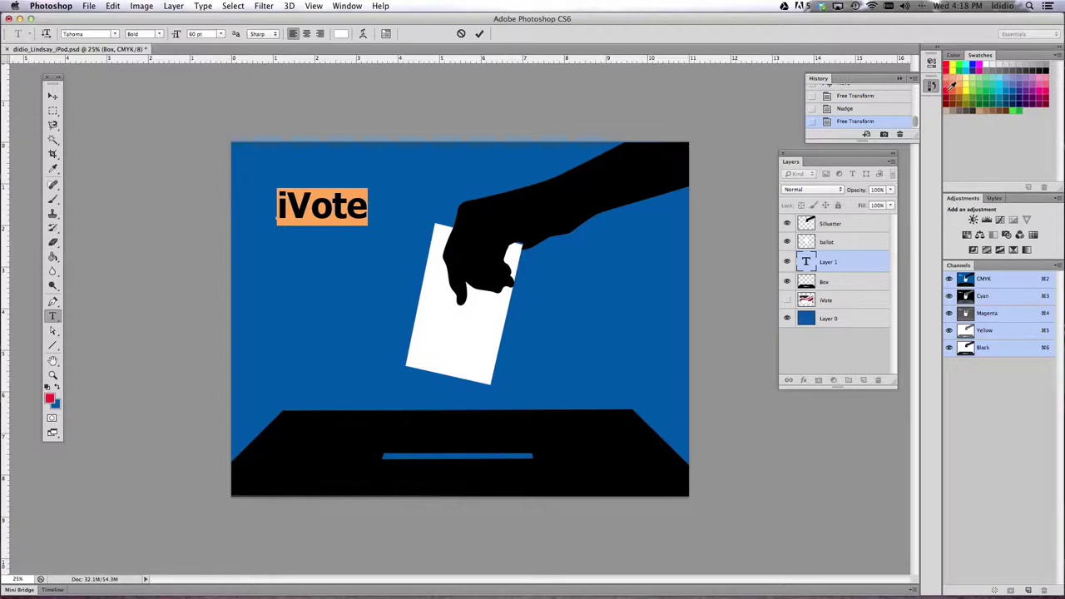
click(52, 96)
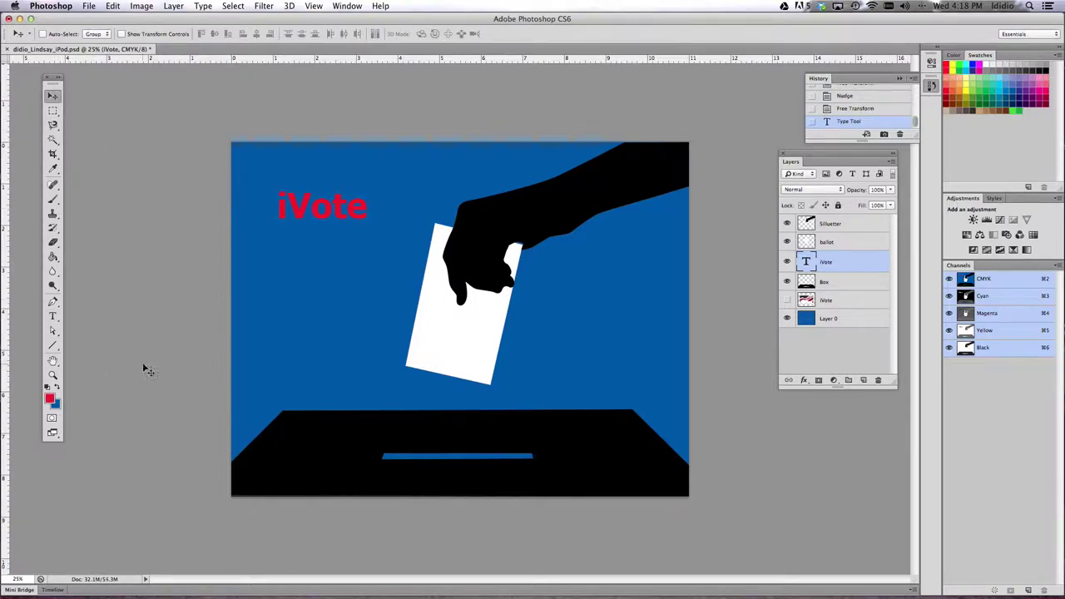
- Select all the iVote title text, adjust its red to hex d9161d, and commit
click(53, 316)
click(280, 213)
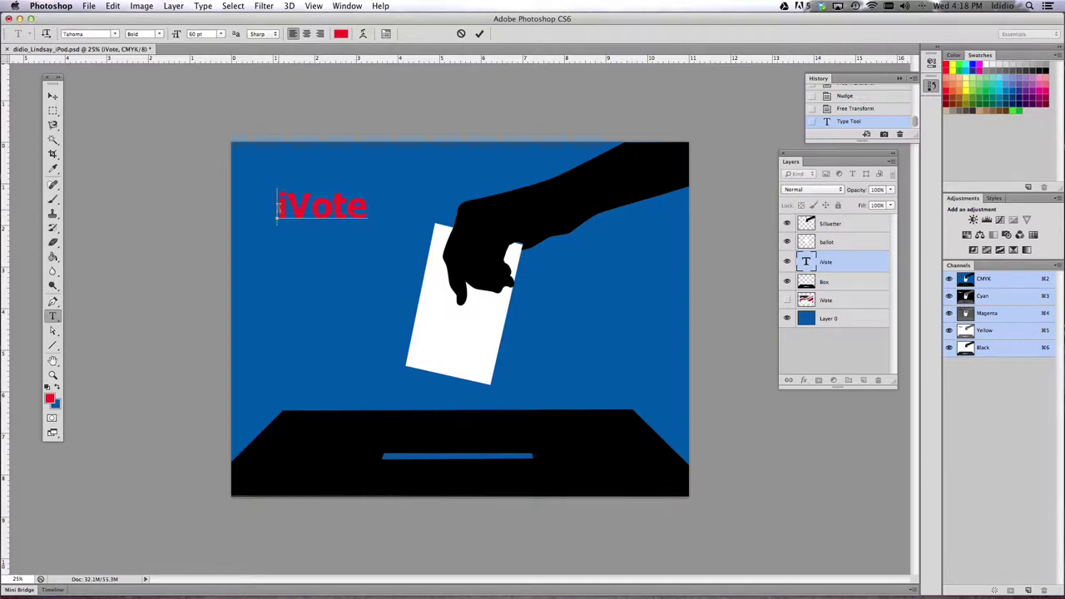
drag(280, 213, 368, 213)
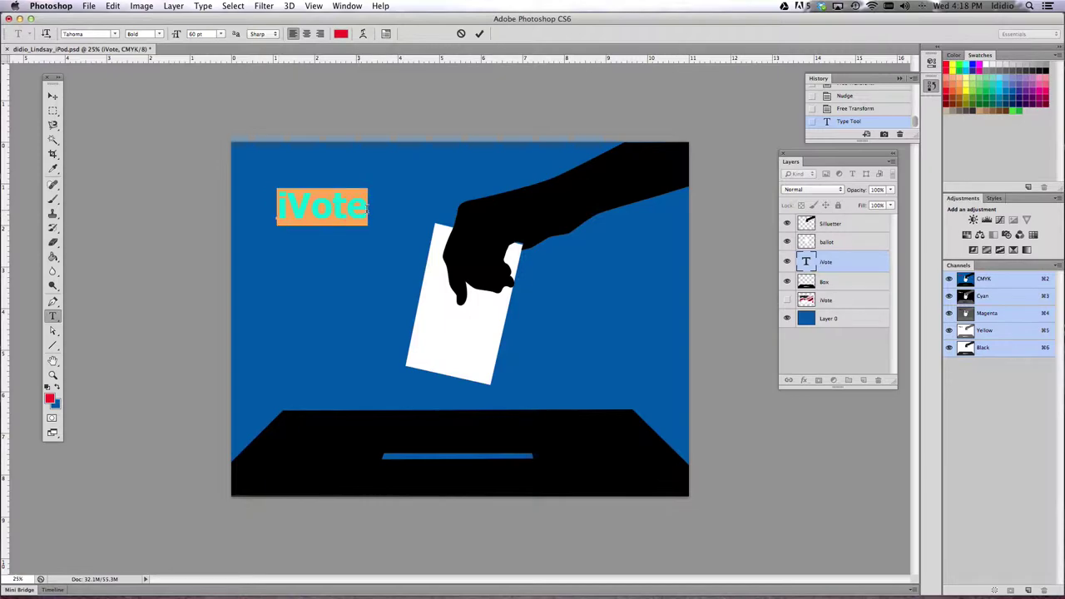
click(49, 399)
drag(509, 207, 510, 205)
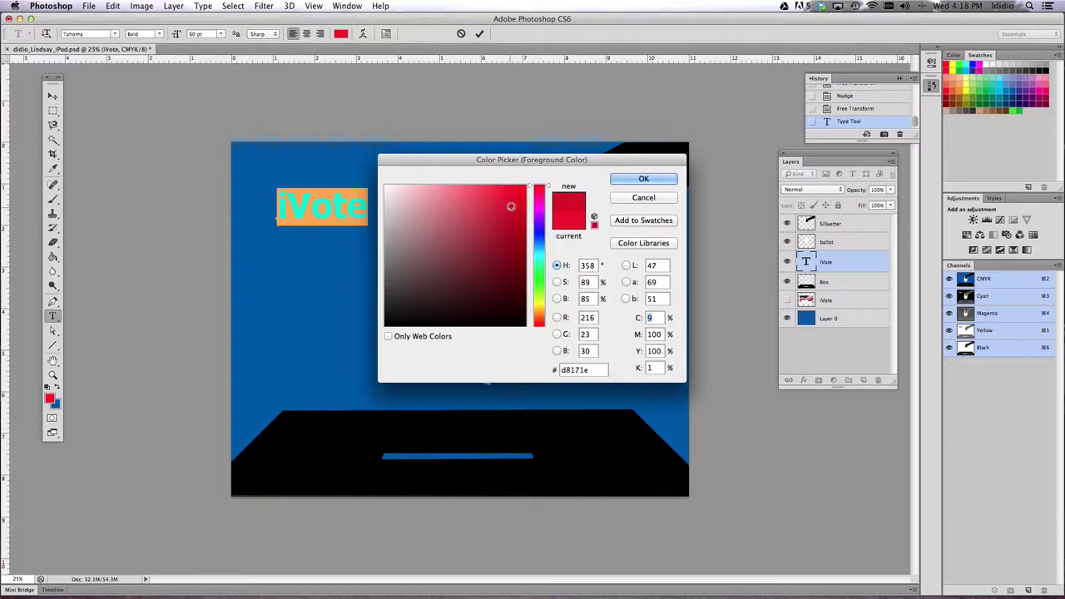
click(622, 179)
click(50, 97)
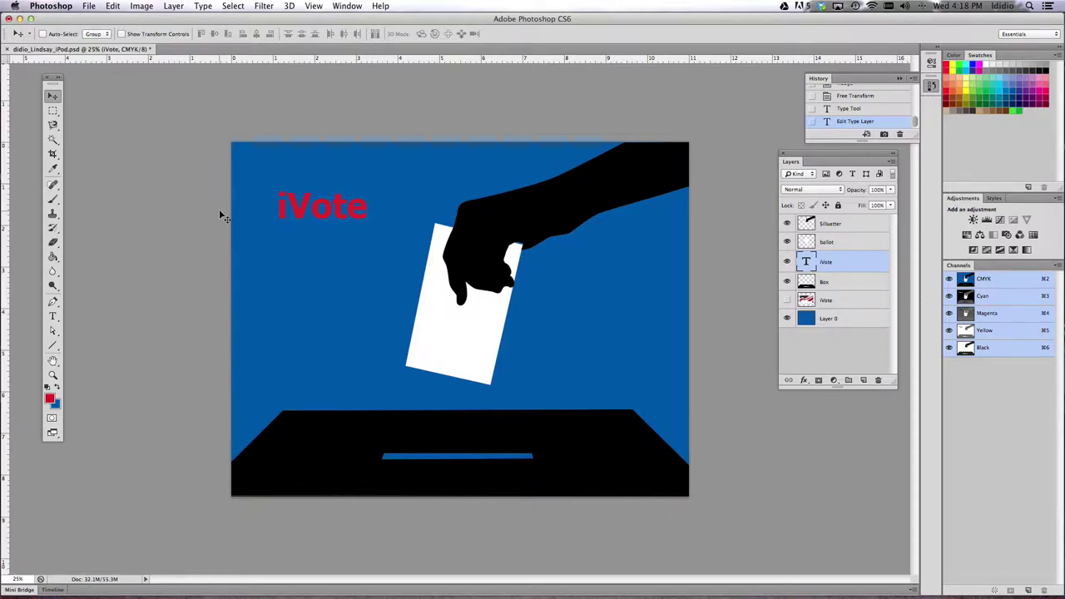
key(super+t)
- Enlarge the iVote title to about 171% and place it in the poster's top-left corner
drag(275, 225, 228, 287)
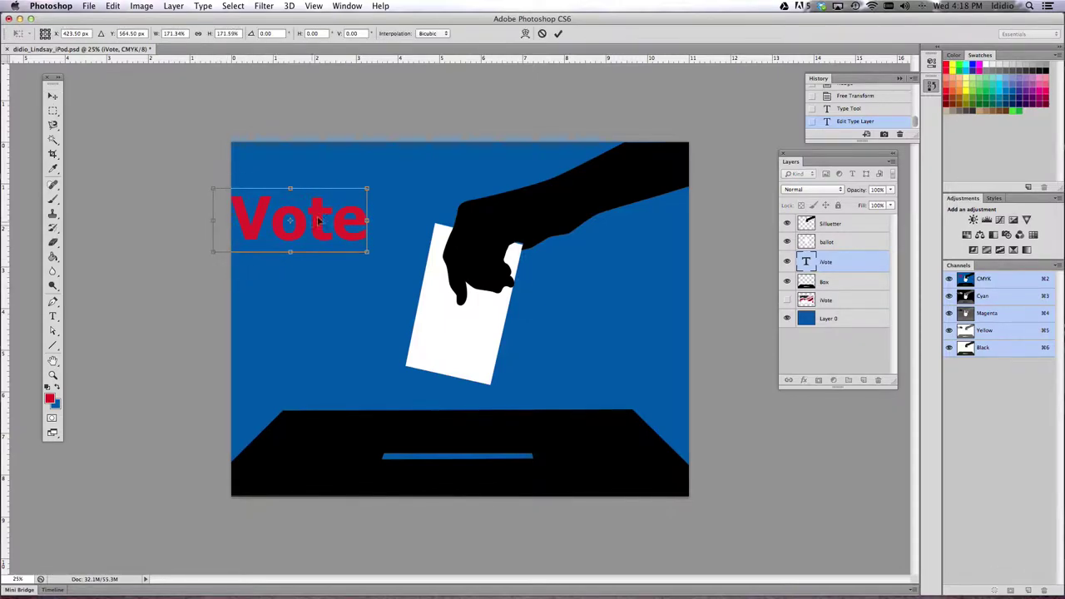
drag(315, 235, 352, 325)
key(Return)
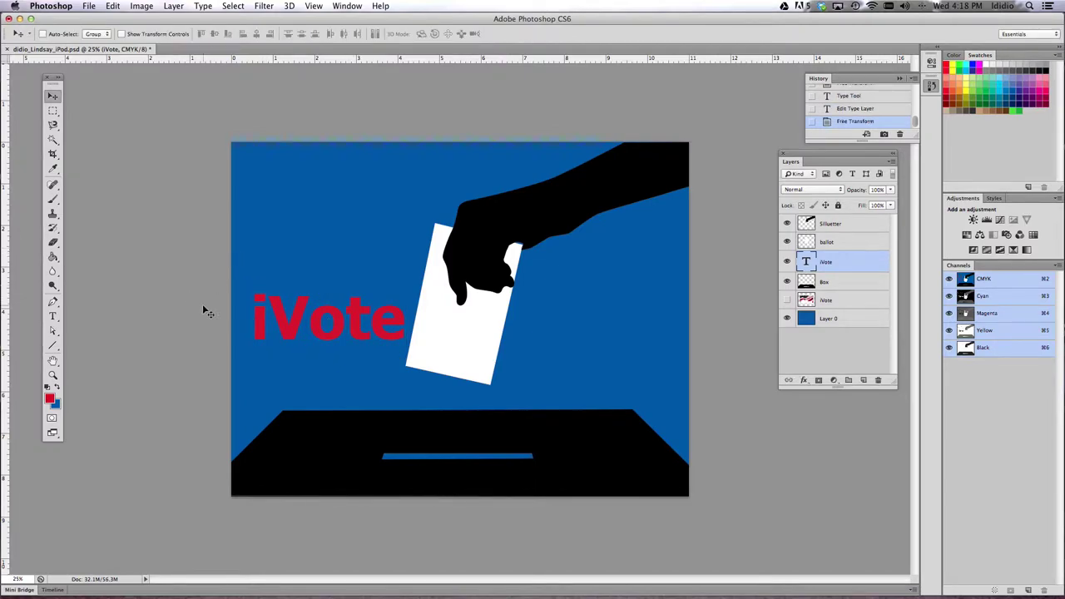
key(Down)
drag(309, 320, 304, 183)
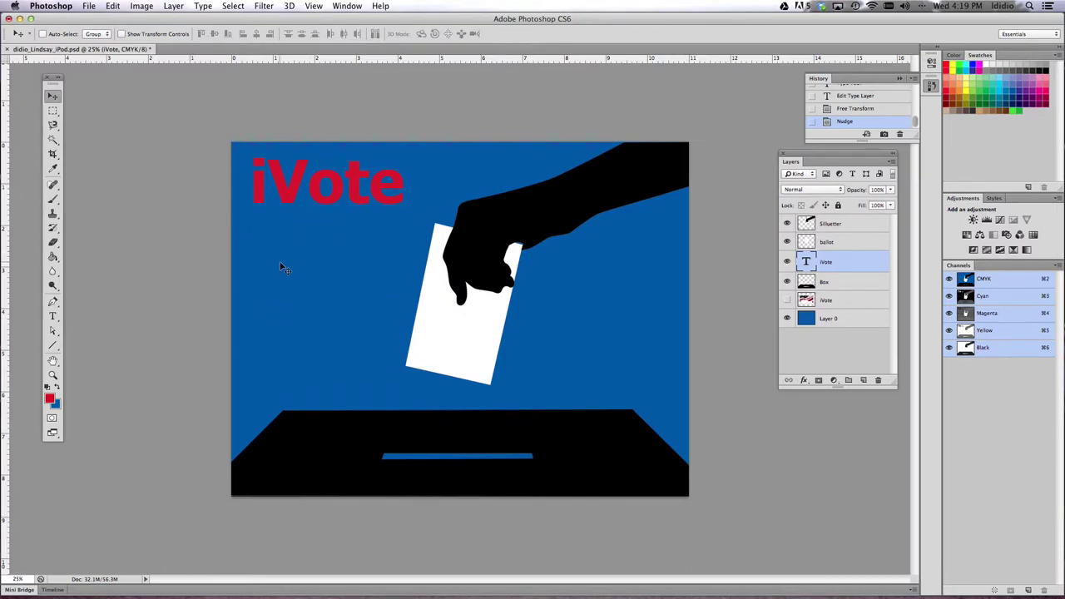